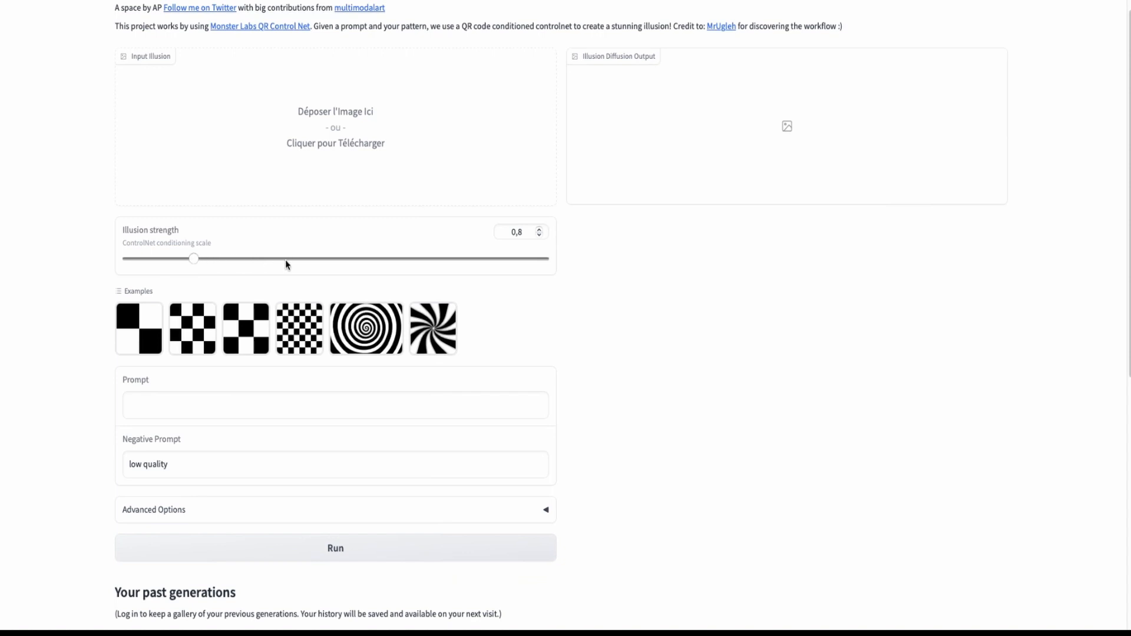
Examine the pattern examples, illusion strength, prompt fields and the advanced generation options of the illusion generator
scroll(517, 280, "down", 2)
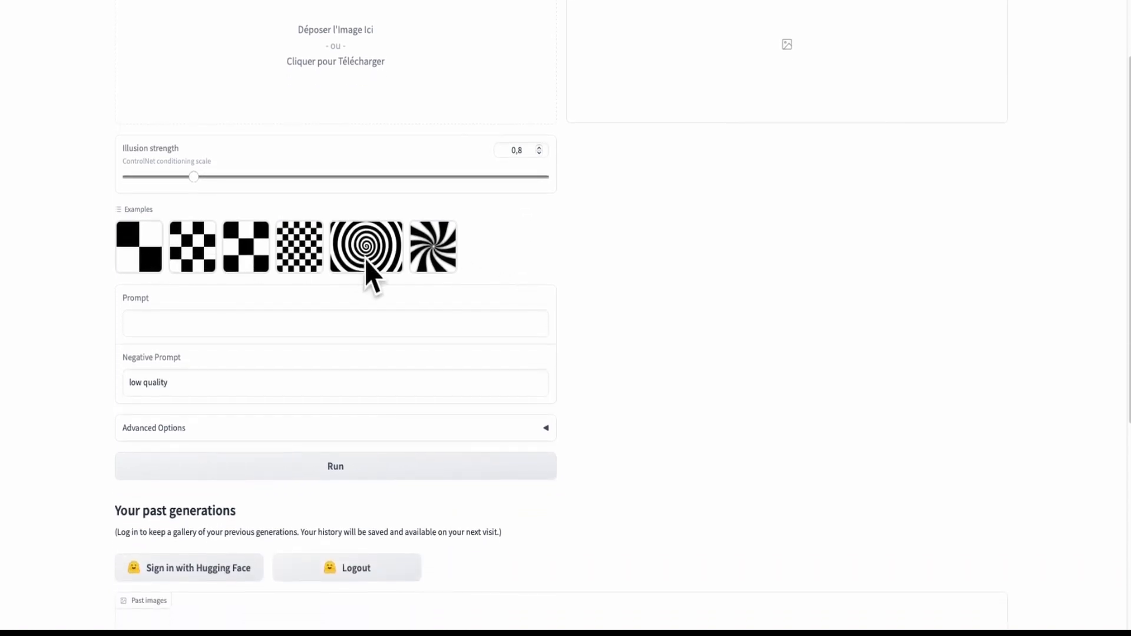
scroll(424, 260, "down", 2)
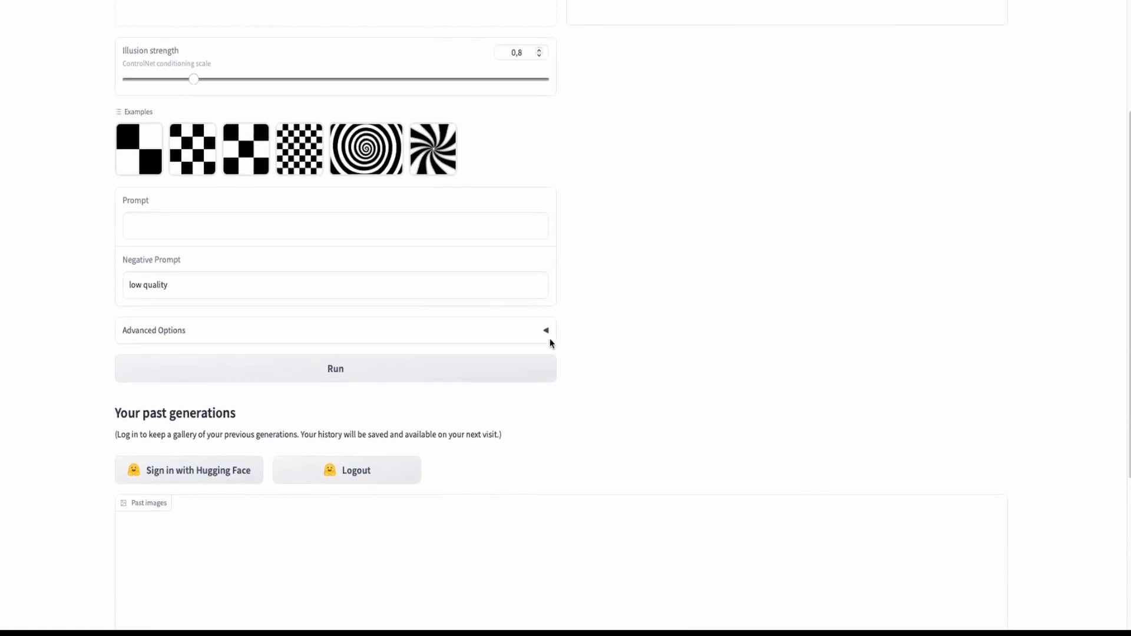
left_click(547, 333)
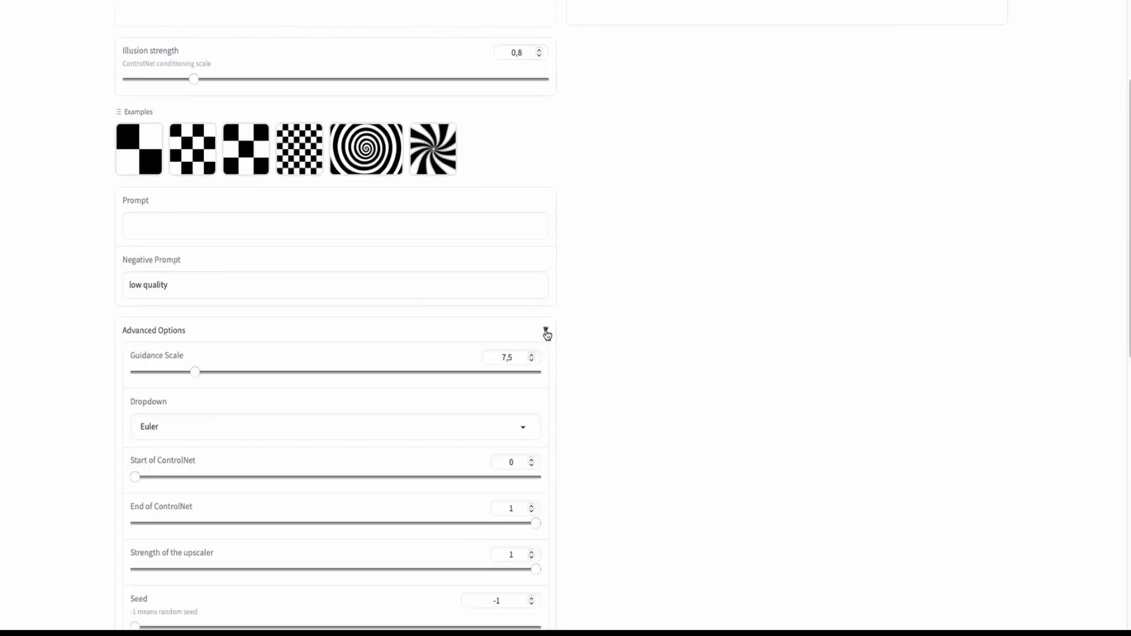
scroll(547, 333, "down", 3)
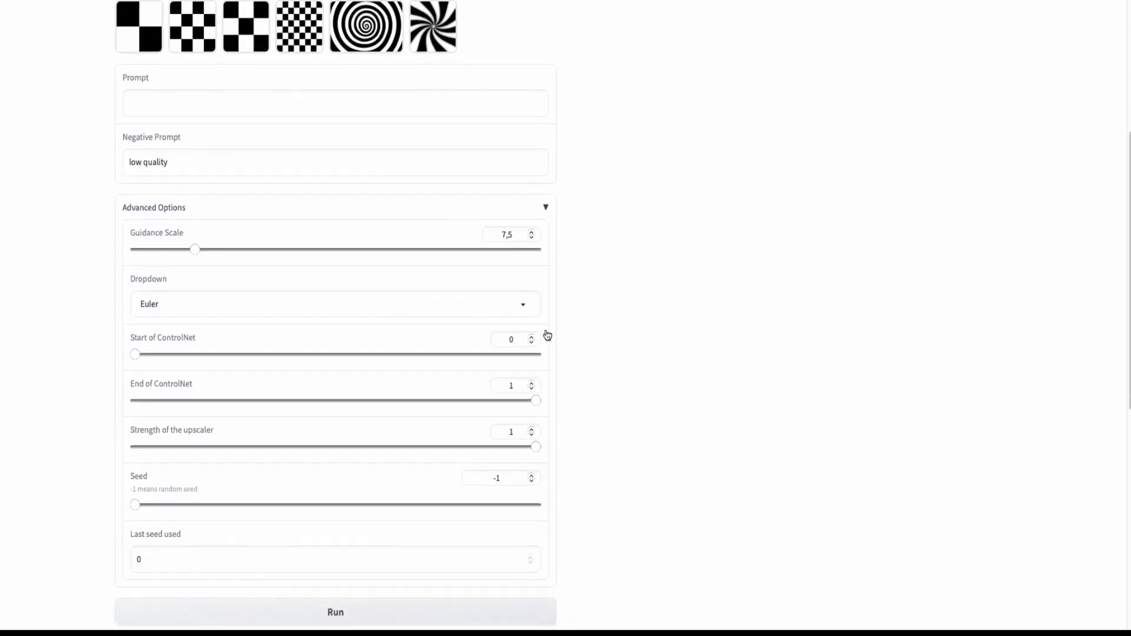
scroll(547, 335, "down", 1)
scroll(546, 336, "up", 2)
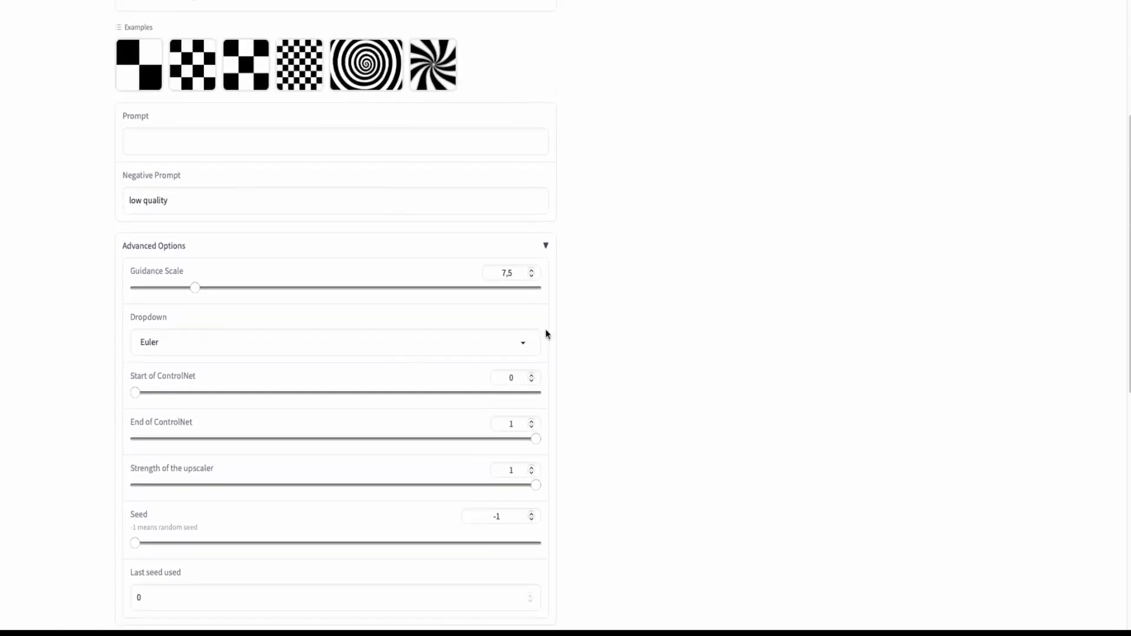
left_click(546, 253)
scroll(547, 254, "up", 3)
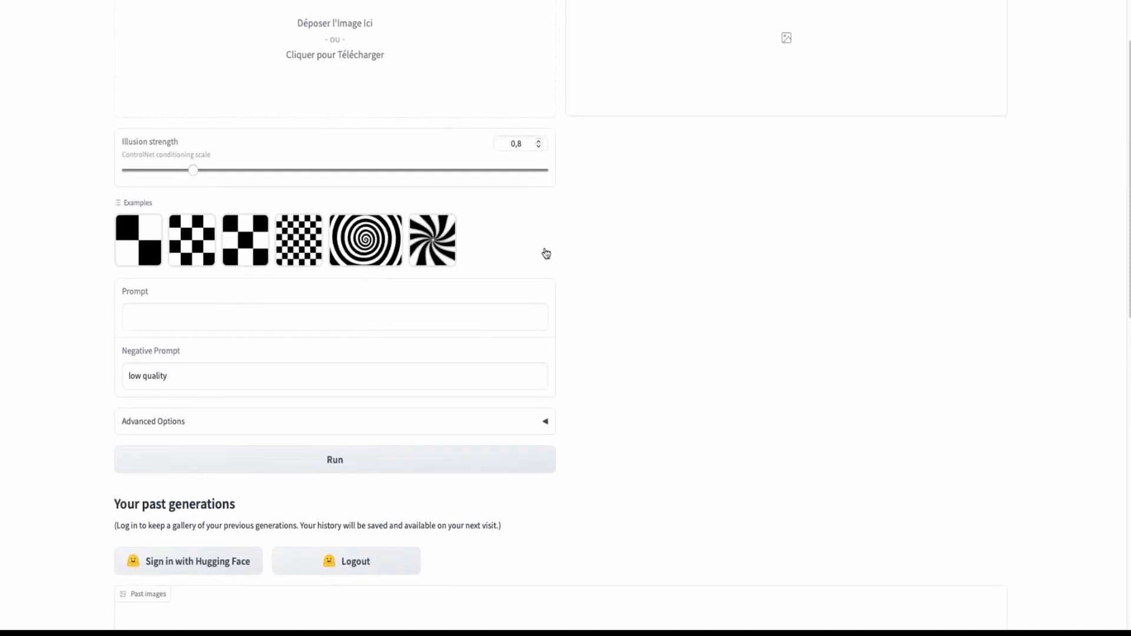
scroll(547, 253, "up", 3)
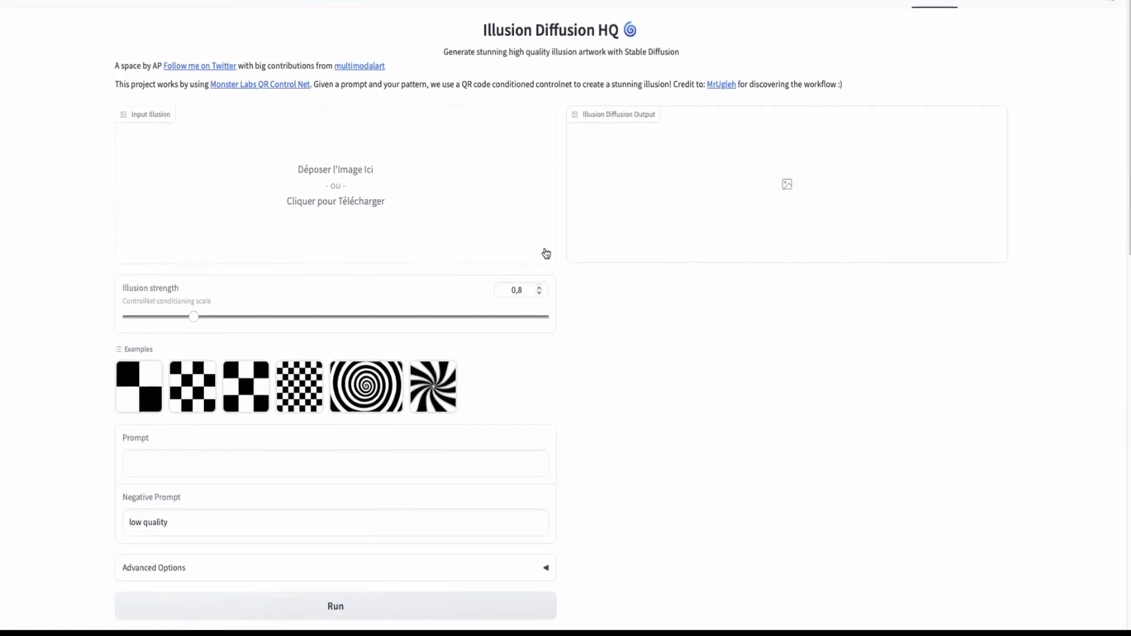
Generate an illusion image from the prompt "a japanese garden, colorful" with the black-and-white swirl example as the input pattern
left_click(159, 471)
type("a japanese garden, colorful")
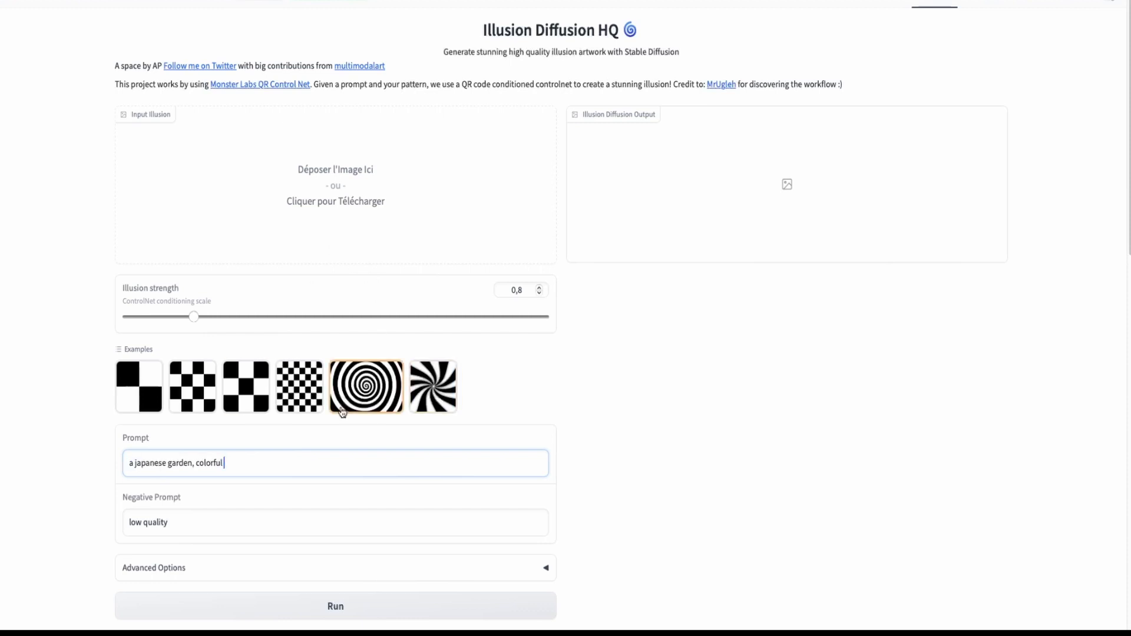
left_click(427, 392)
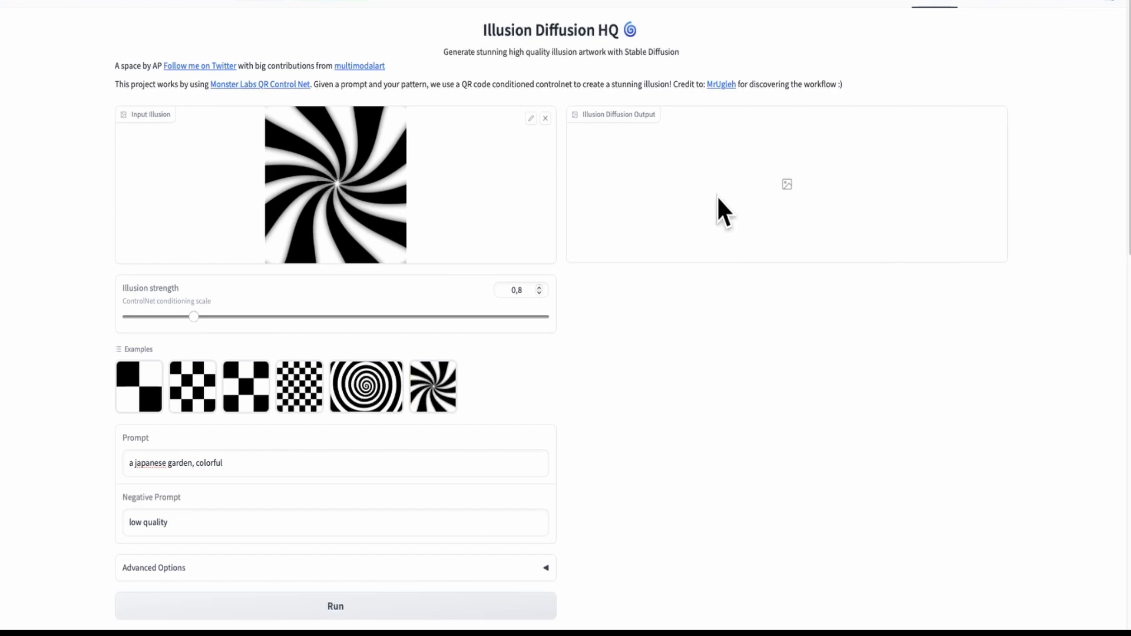
left_click(352, 615)
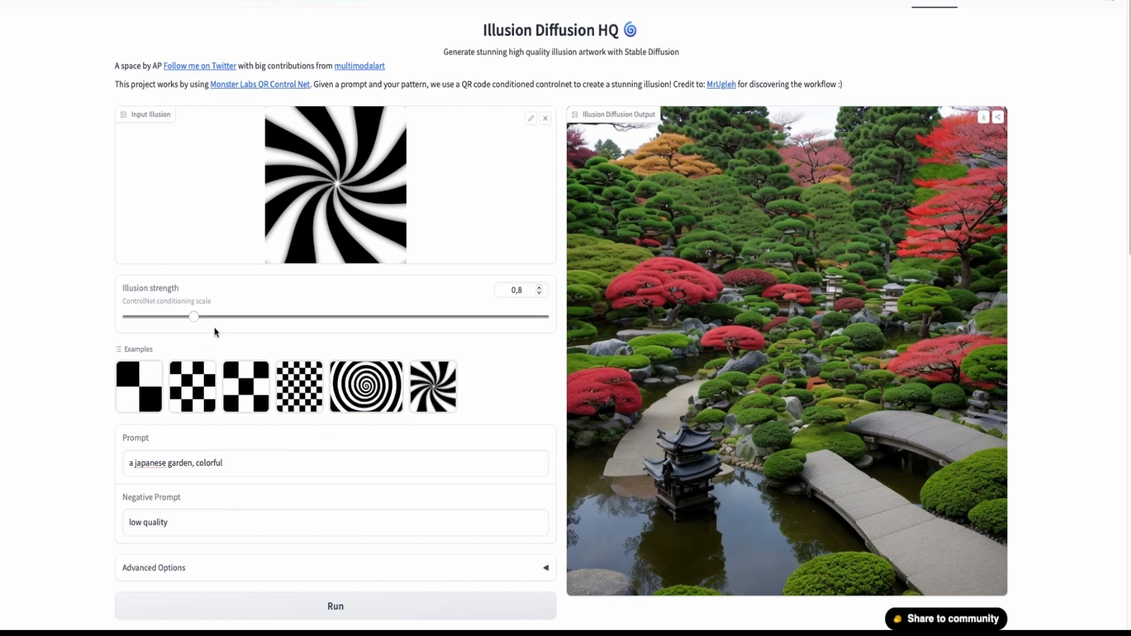
Regenerate the swirl garden image at illusion strength 0,61 and again at 0,5
left_click_drag(191, 316, 178, 318)
left_click(333, 608)
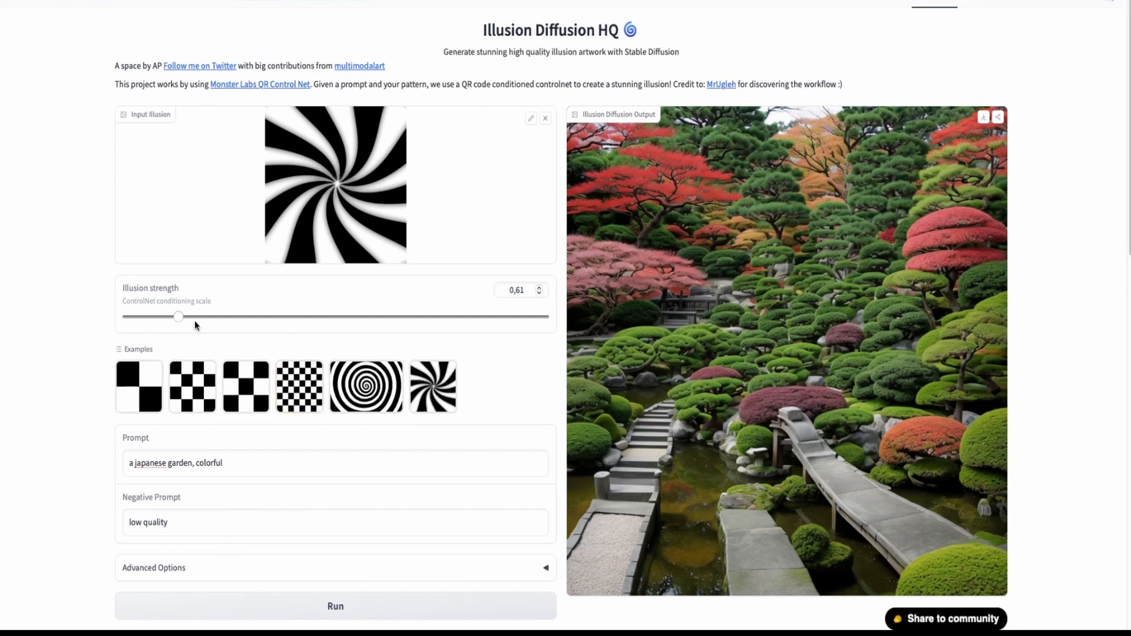
left_click_drag(179, 317, 169, 320)
left_click(329, 606)
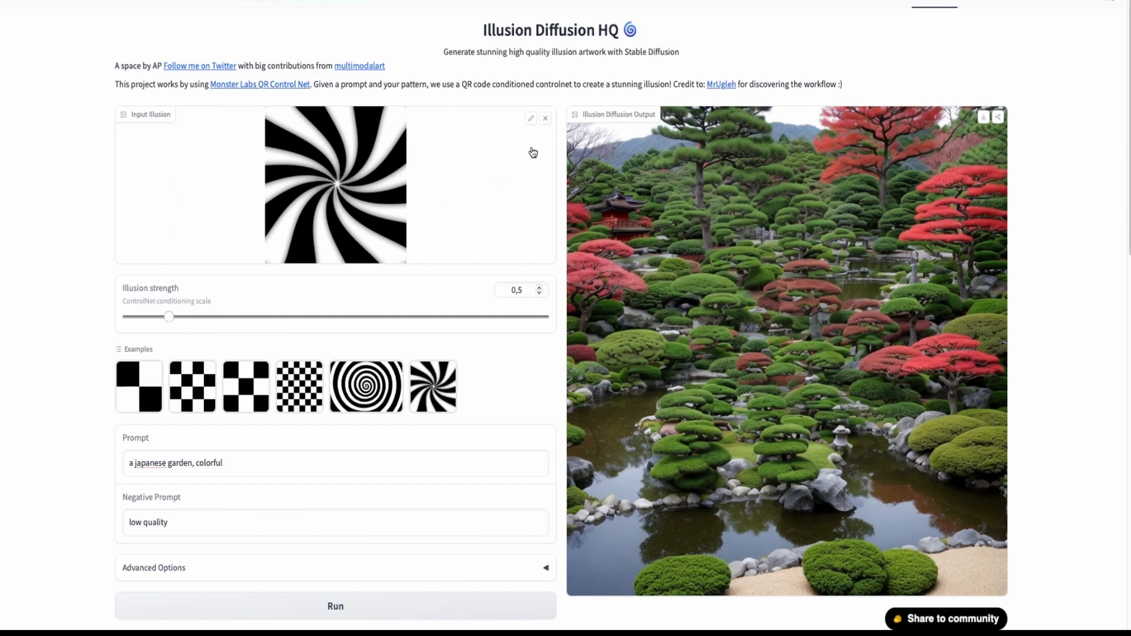
Replace the swirl input pattern with Love.png from the DROP folder and generate the garden image
left_click(546, 124)
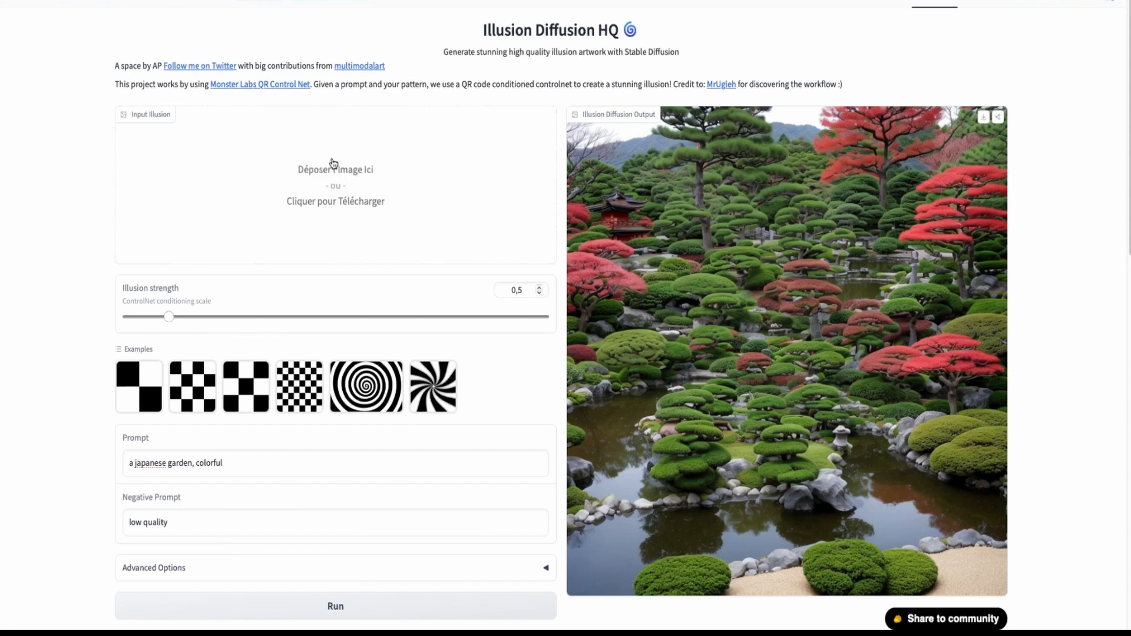
left_click(335, 183)
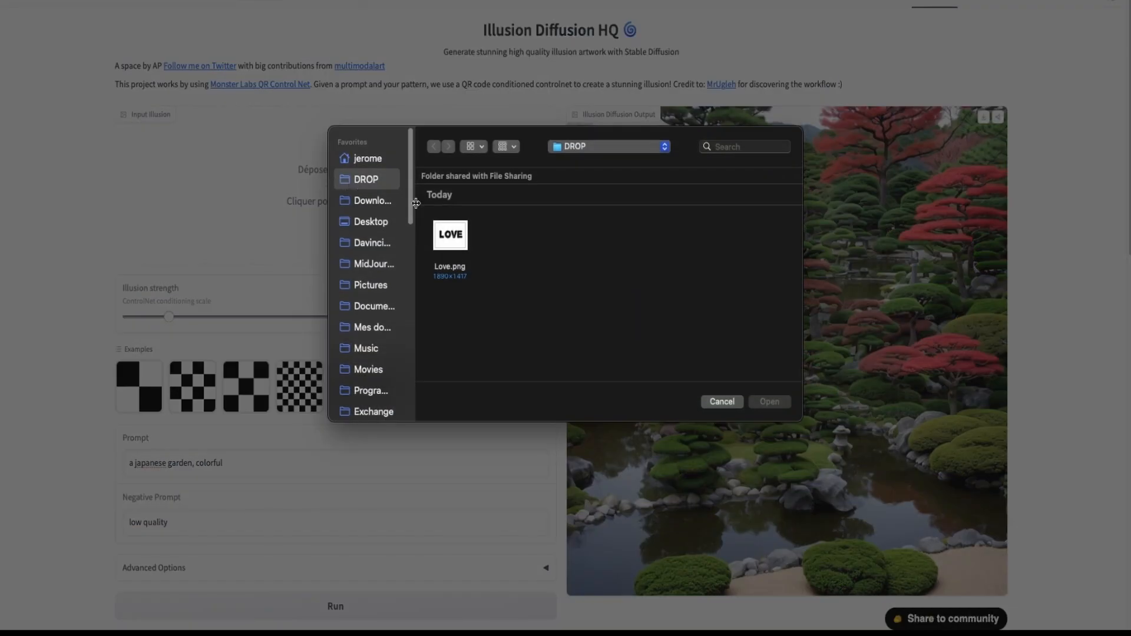
left_click(463, 246)
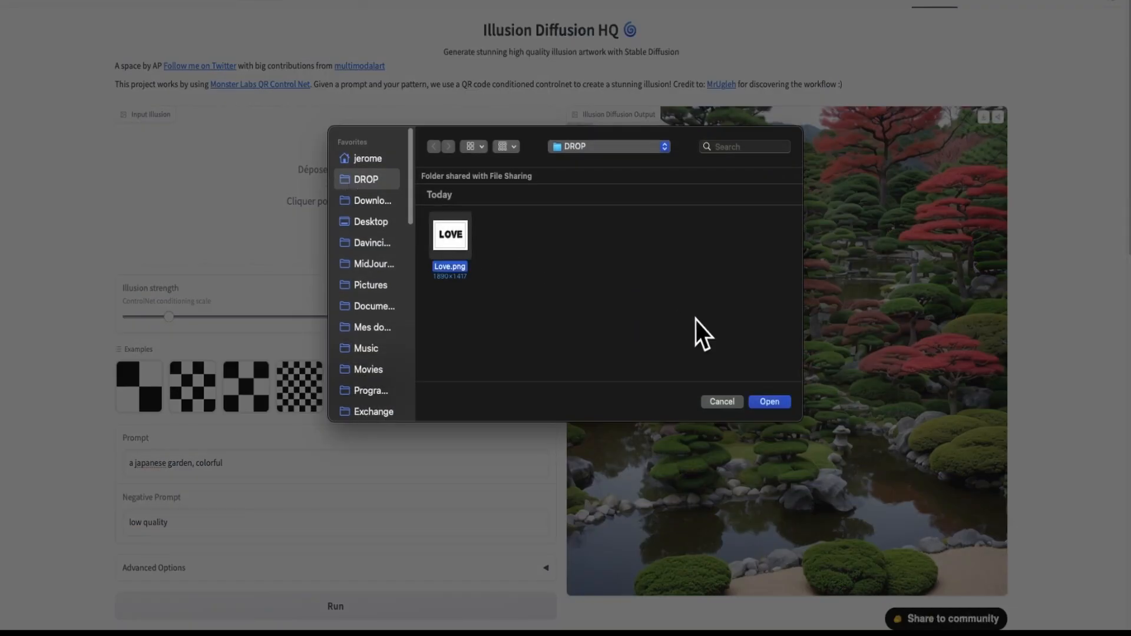
left_click(769, 402)
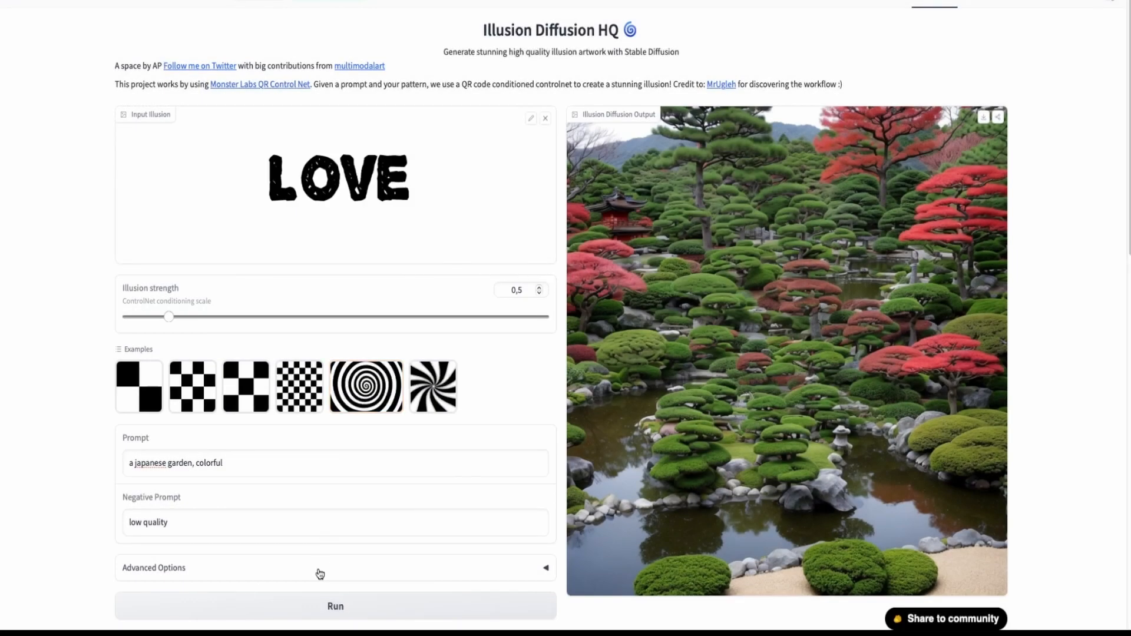
left_click(332, 610)
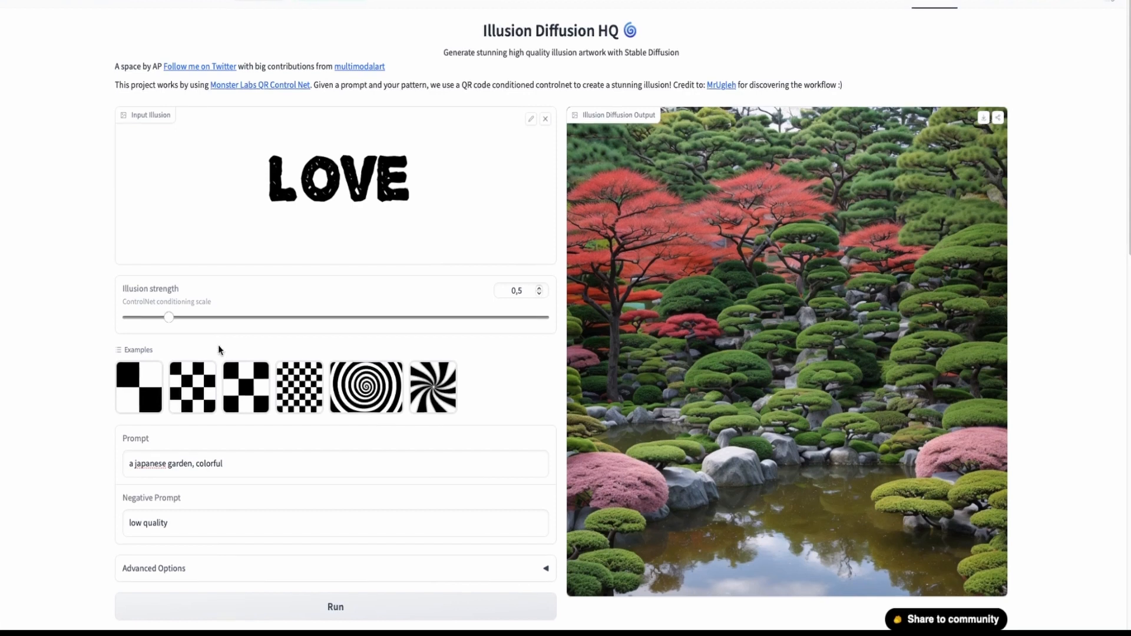
Generate the LOVE garden at illusion strength 0,6 and save the output as Unknown.png in the DROP folder
left_click_drag(169, 317, 176, 317)
left_click(335, 607)
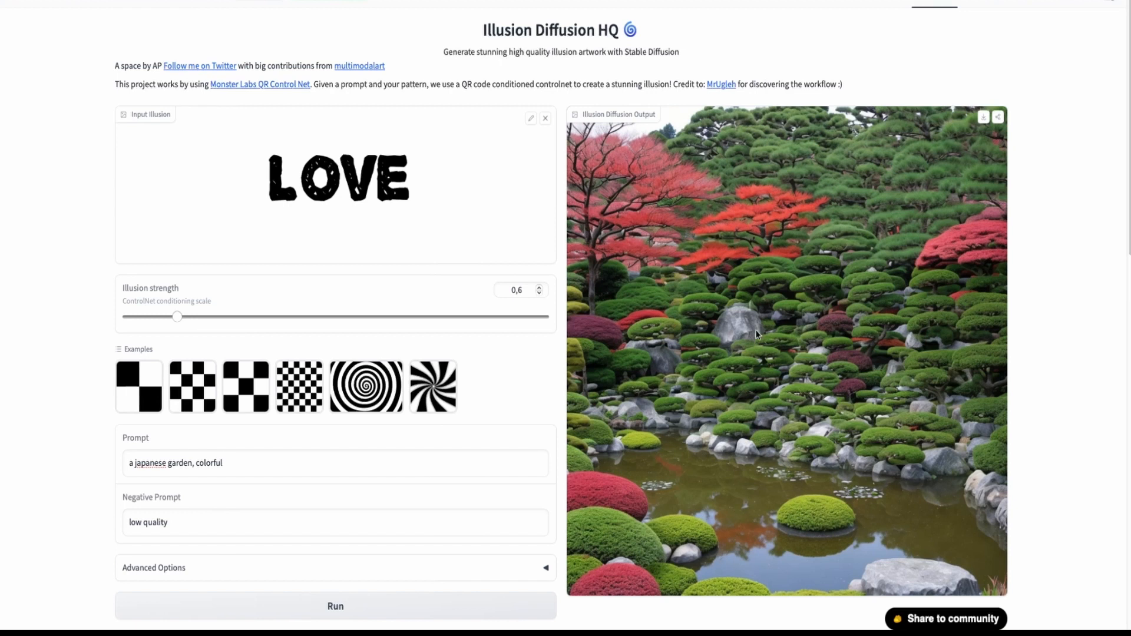
left_click(984, 118)
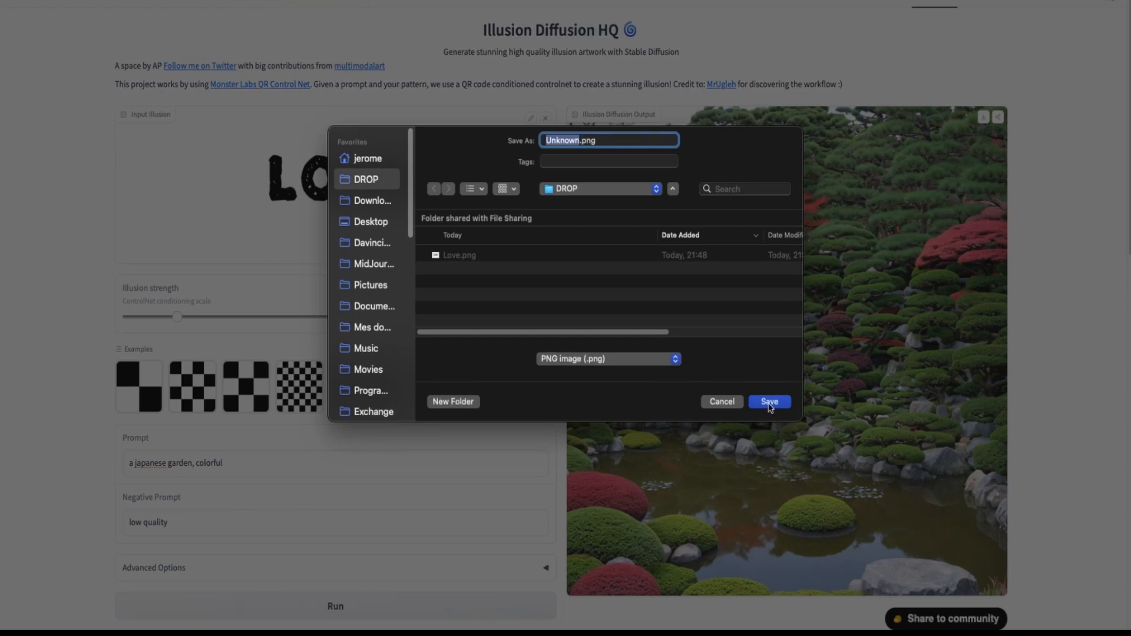
left_click(770, 405)
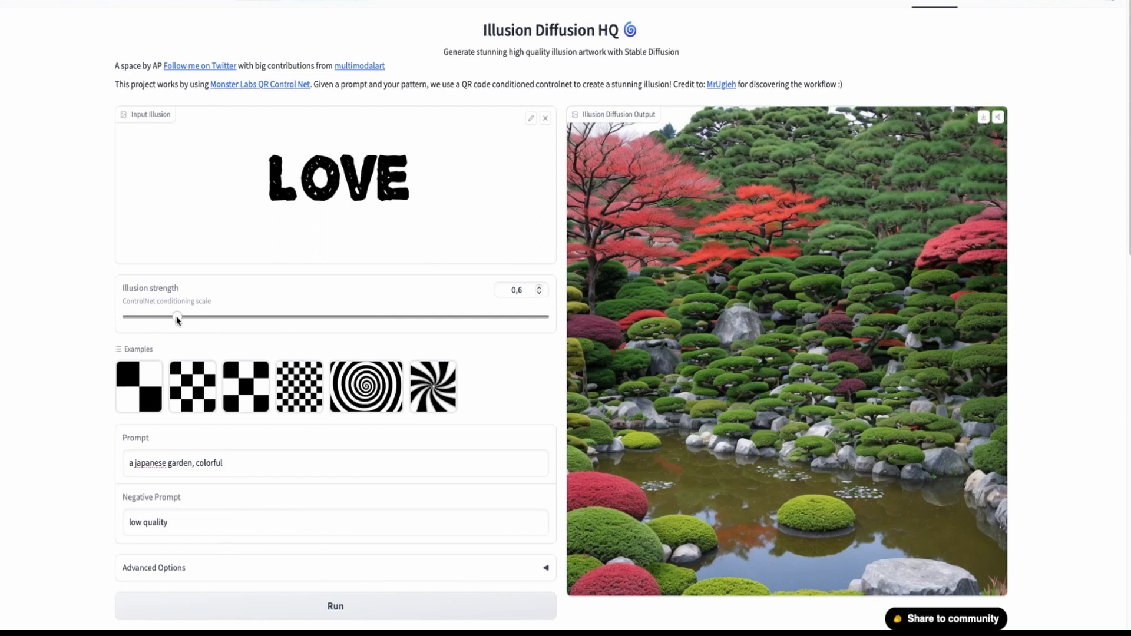
Generate the LOVE garden at illusion strength 0,7 and save the output as Unknown.png on the Desktop
left_click_drag(176, 319, 185, 320)
left_click(285, 606)
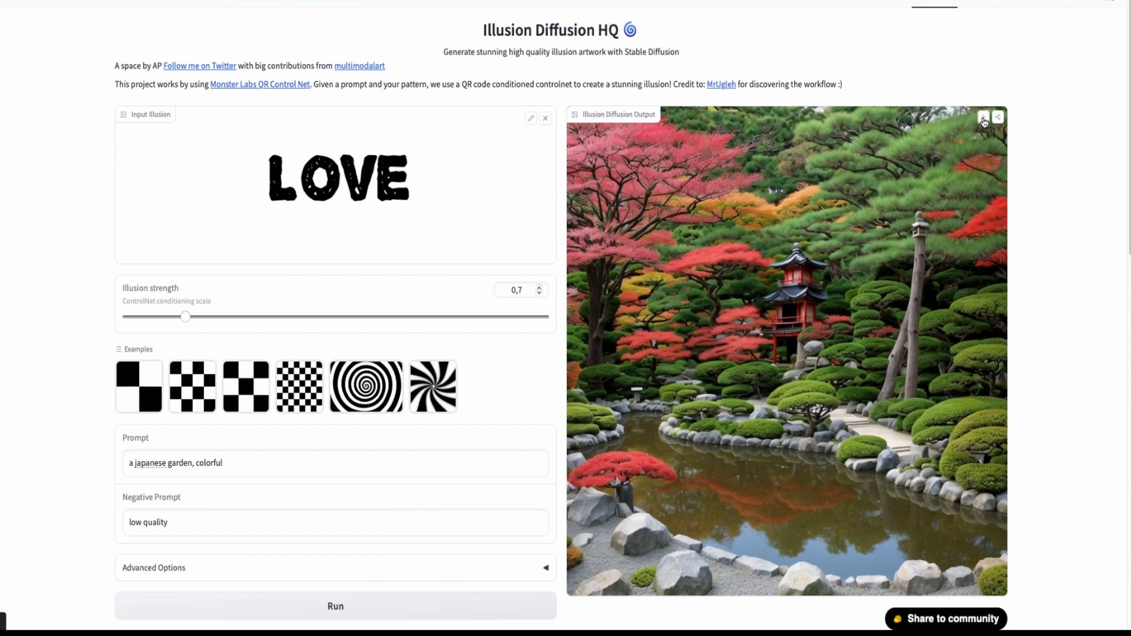
right_click(940, 177)
left_click(973, 215)
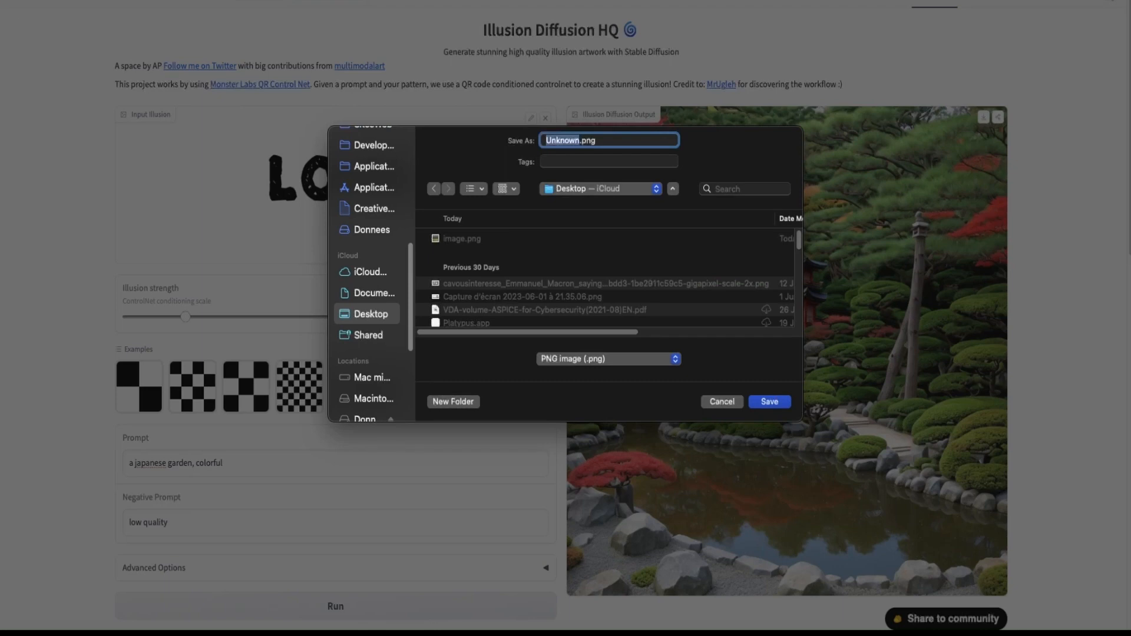
left_click(770, 401)
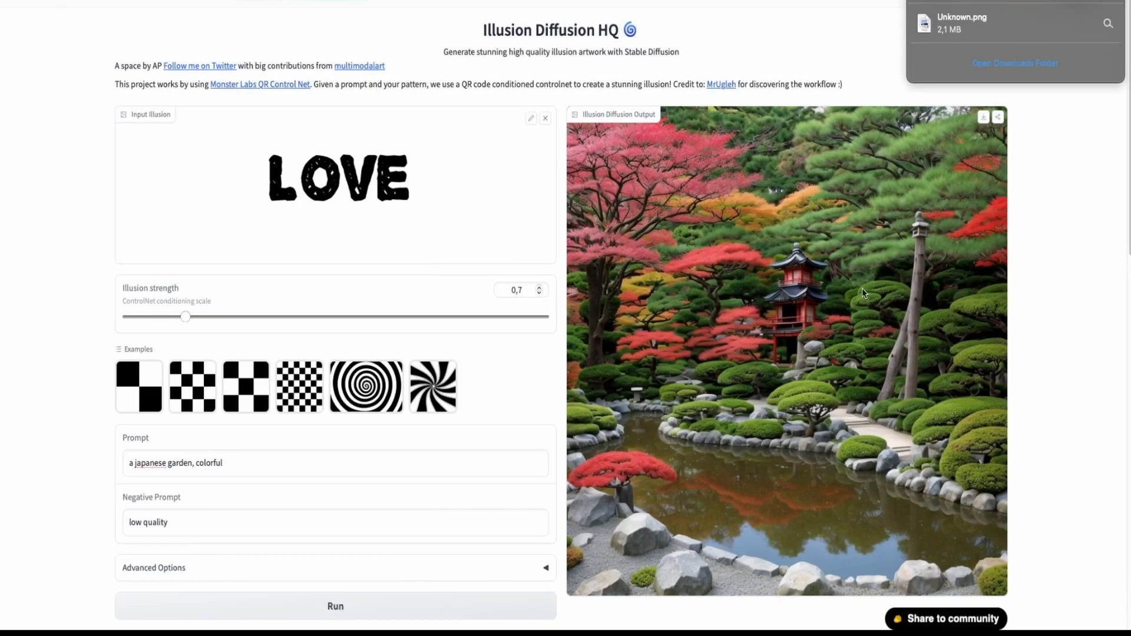
Set the illusion strength to 0,8 and generate the LOVE garden image again
left_click(186, 316)
left_click_drag(189, 316, 194, 316)
left_click(328, 606)
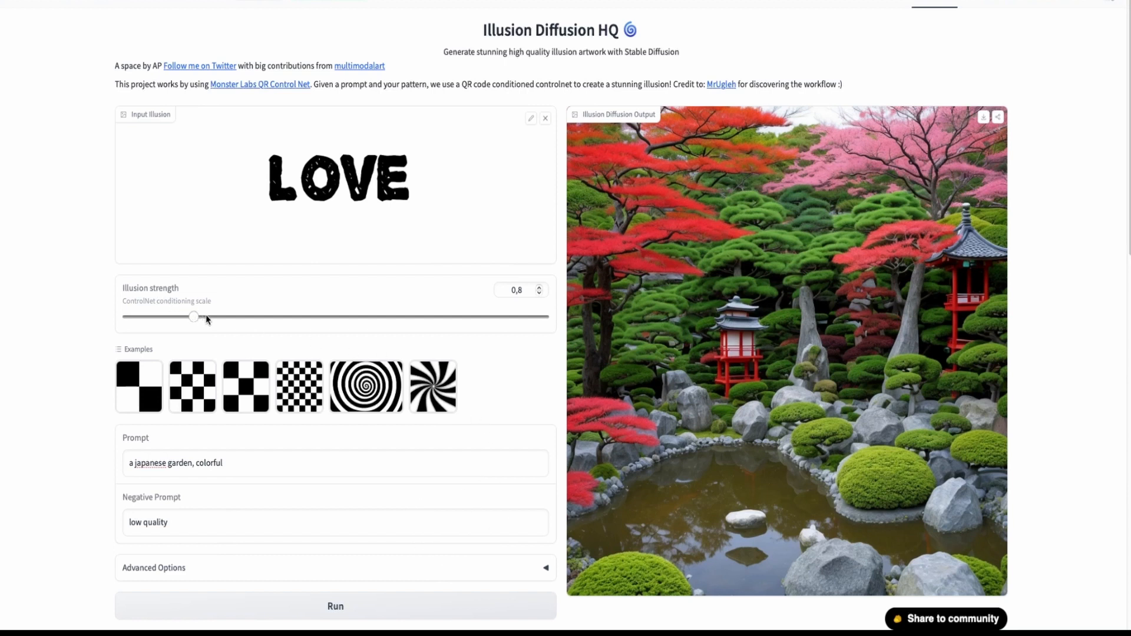
Set the illusion strength to 0,89 and save the current output image as Unknow2n.png on the Desktop
left_click_drag(195, 317, 199, 317)
right_click(827, 152)
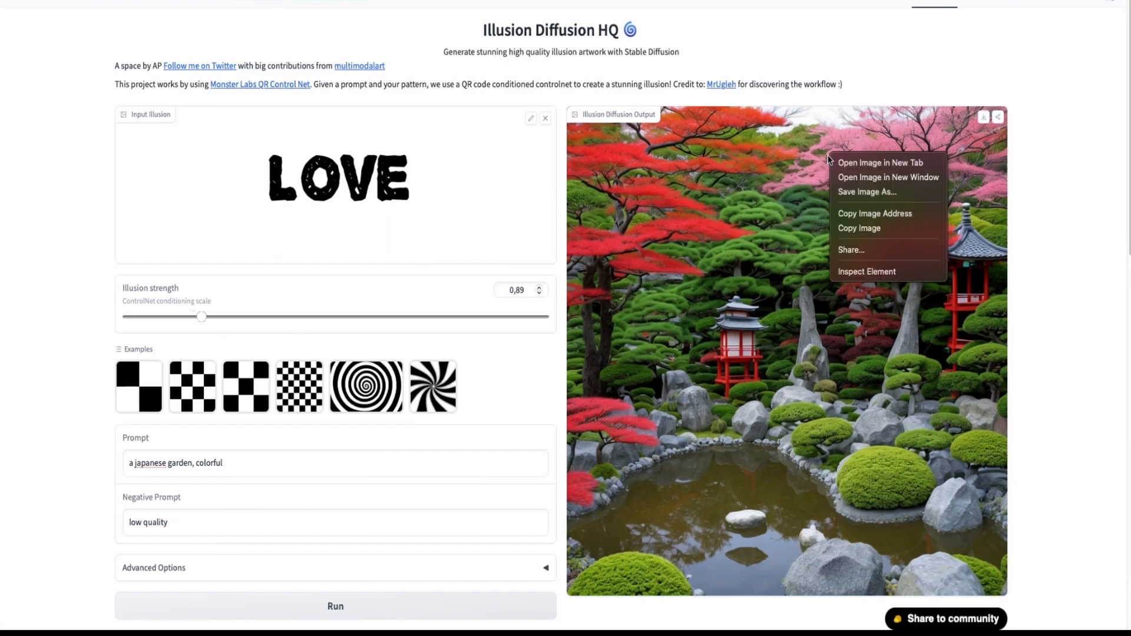
left_click(851, 193)
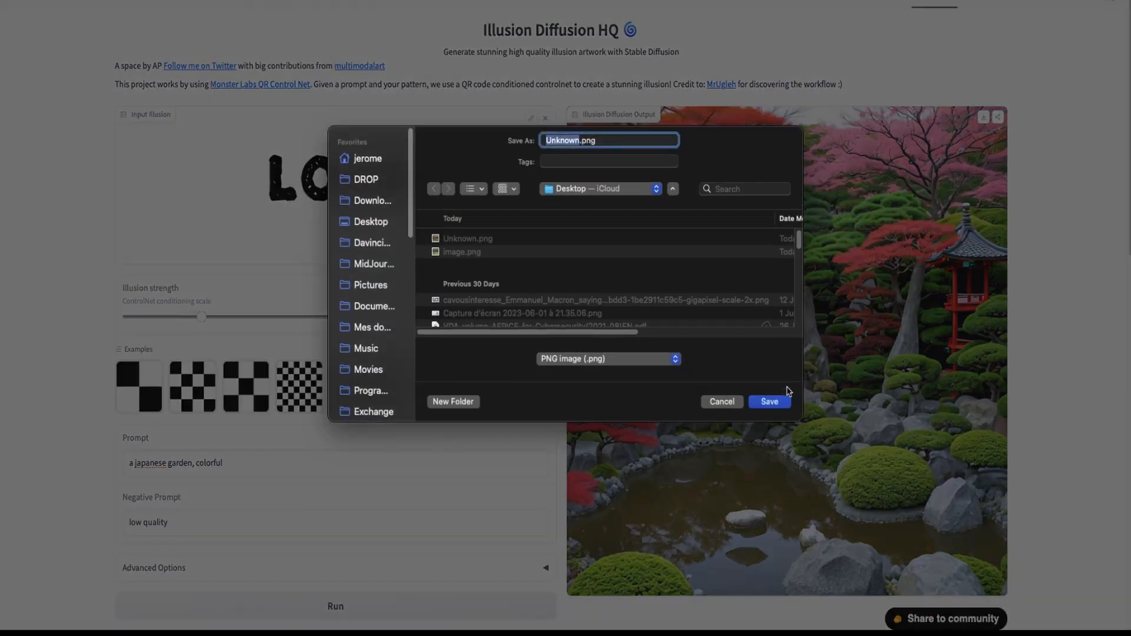
left_click(775, 408)
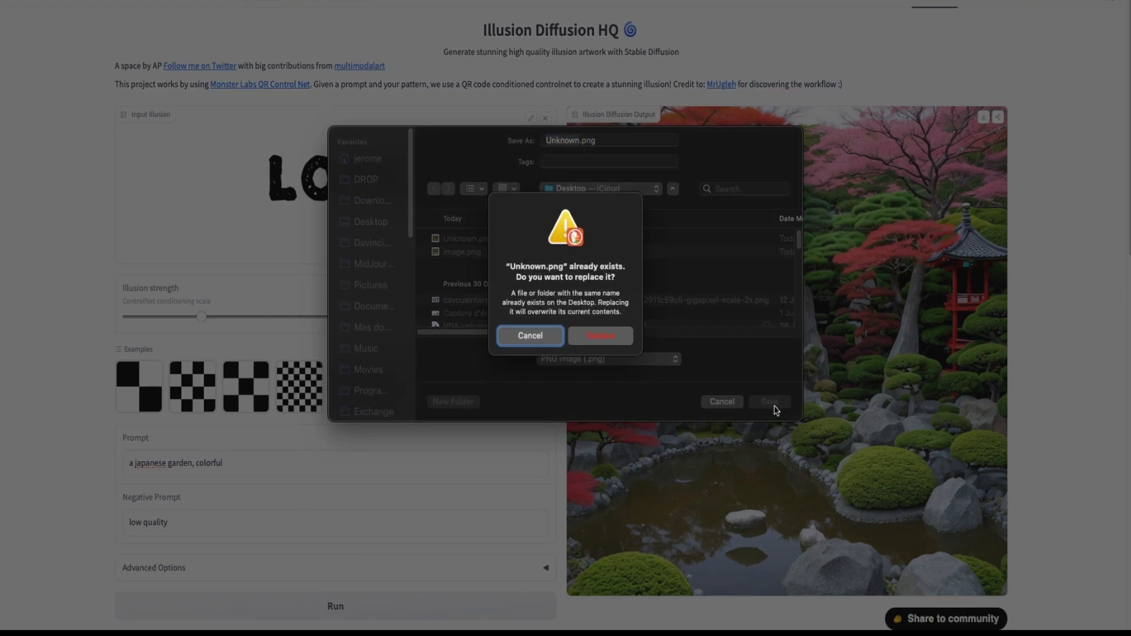
left_click(530, 336)
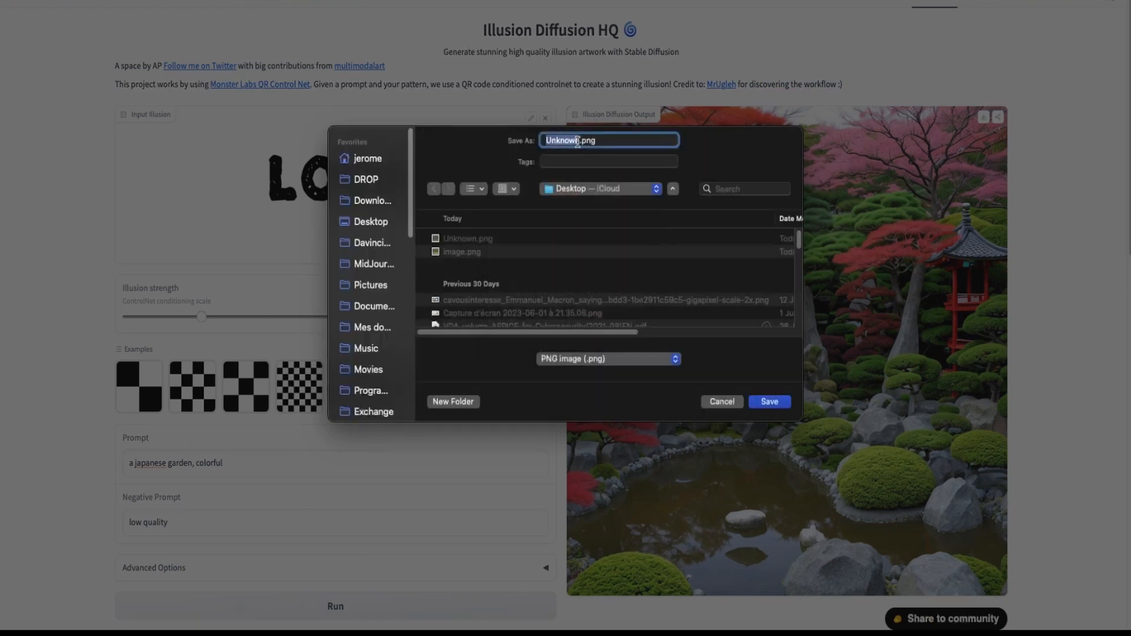
key("Right")
type("2")
key("Return")
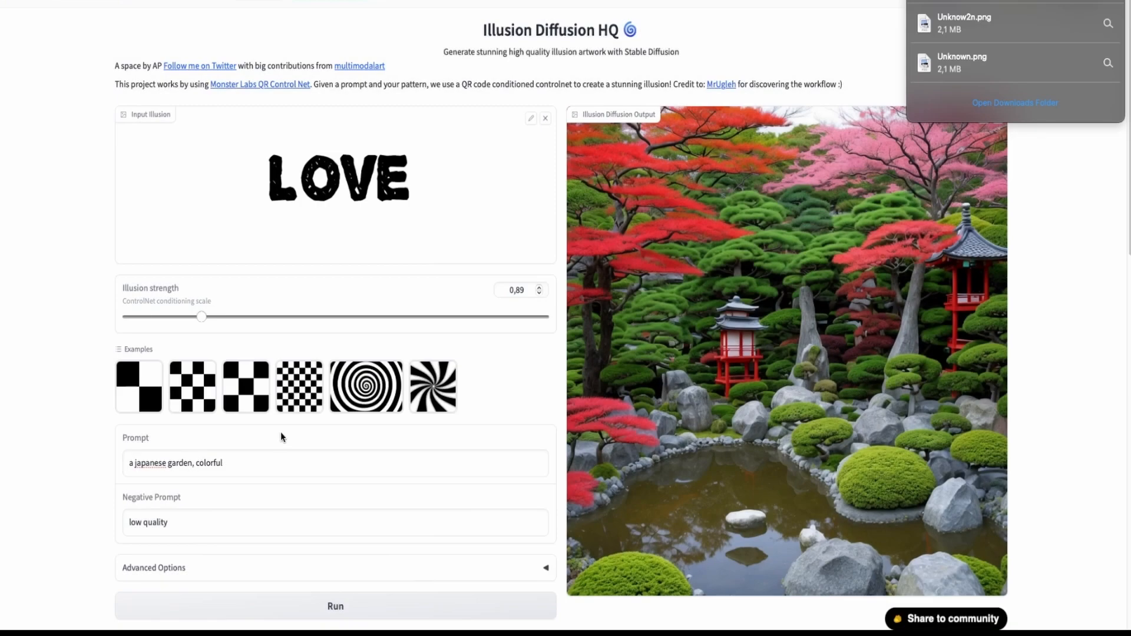
key("Escape")
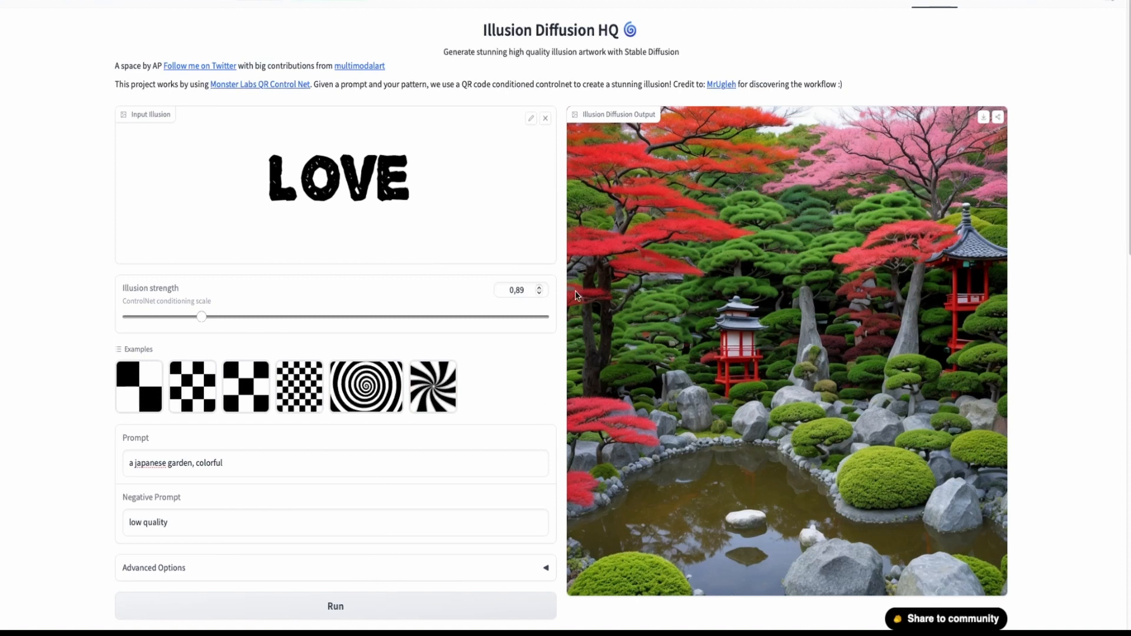
Set the illusion strength to 0,9 and generate another LOVE garden image
left_click(201, 318)
left_click(294, 607)
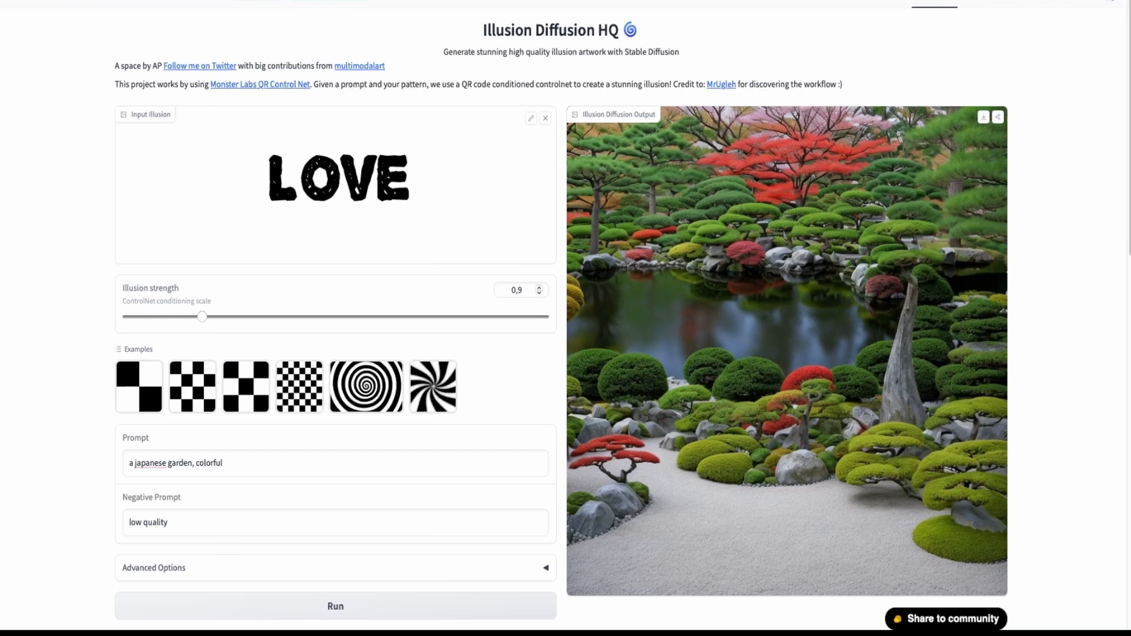
Set the illusion strength to 1 and save the current output image under a new name on the Desktop
left_click_drag(207, 321, 210, 316)
right_click(768, 220)
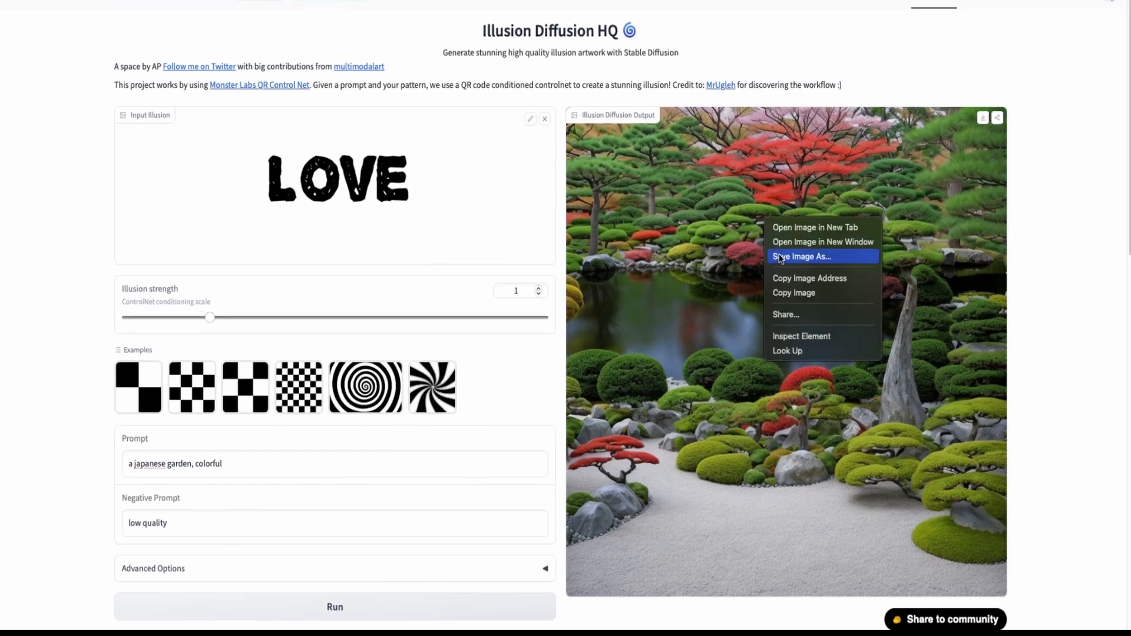
left_click(780, 257)
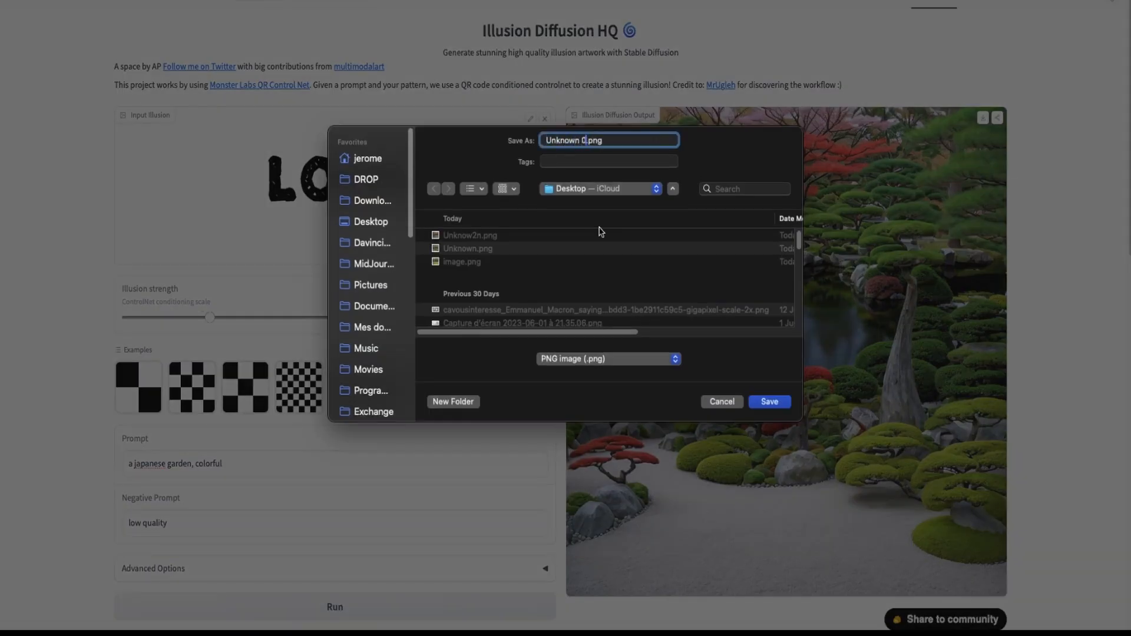
key("Return")
Generate the LOVE garden image at illusion strength 1 and save the output as Unknown1.png on the Desktop
left_click(419, 612)
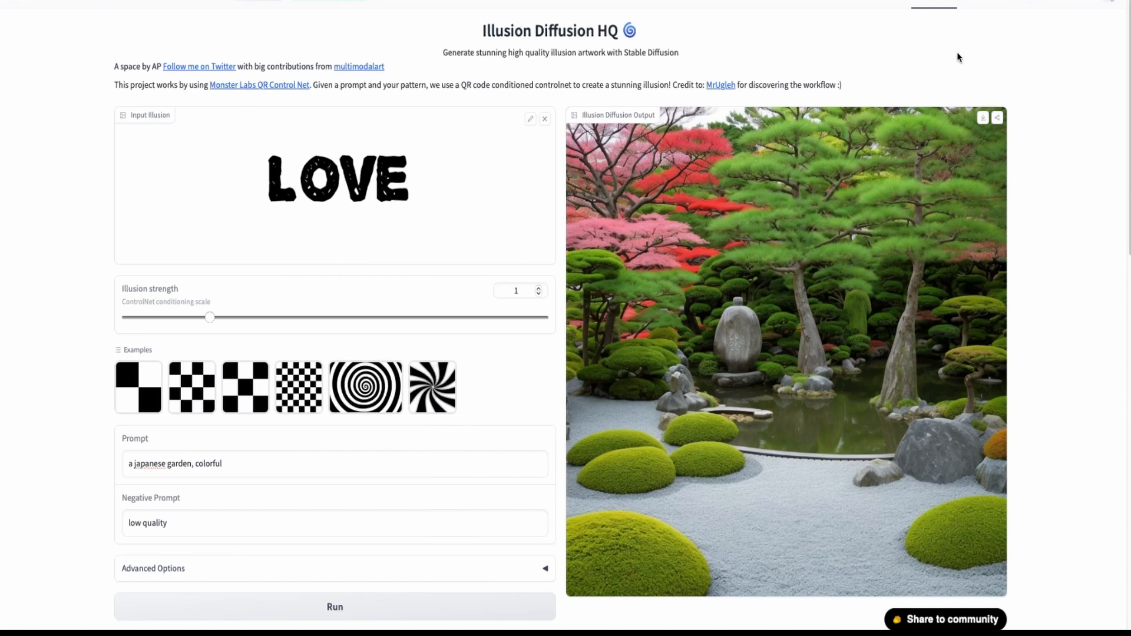
right_click(887, 203)
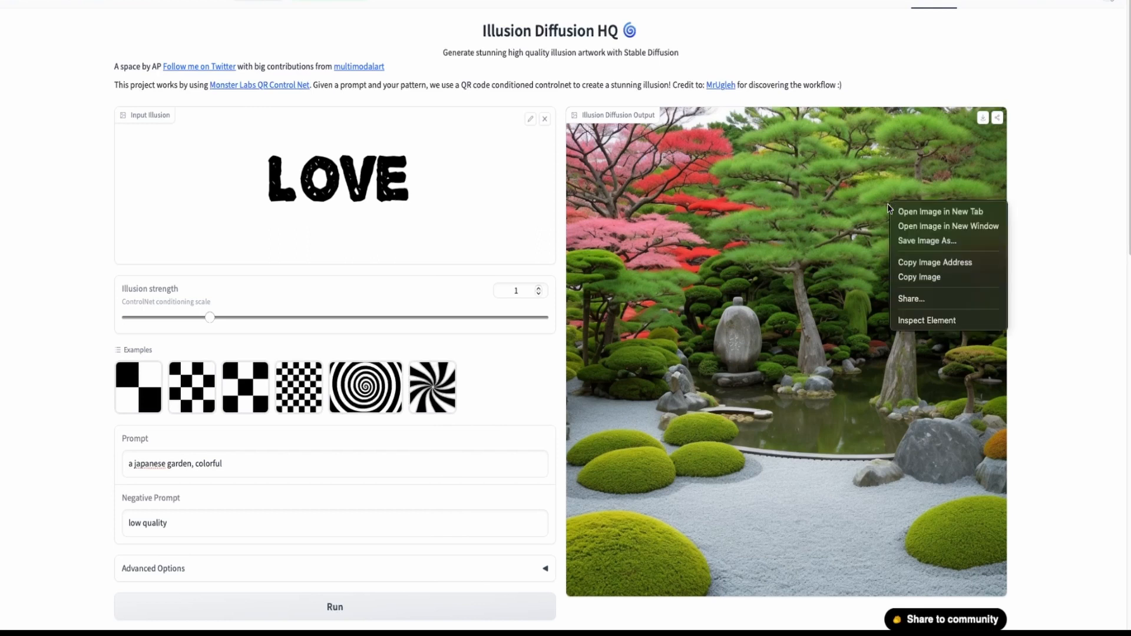
left_click(918, 240)
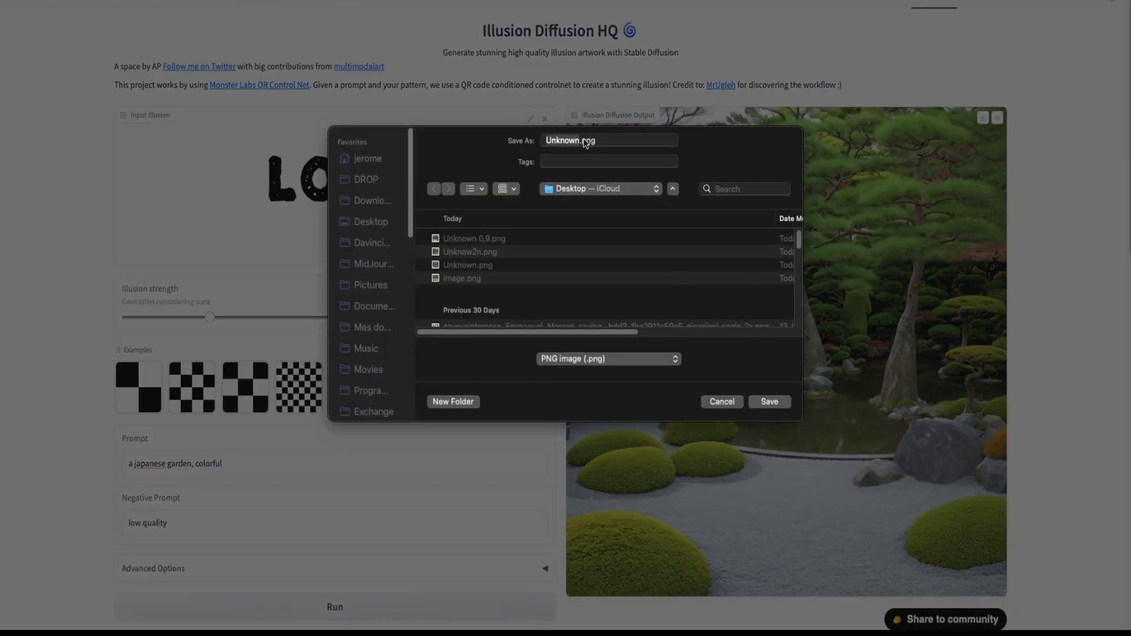
key("Right")
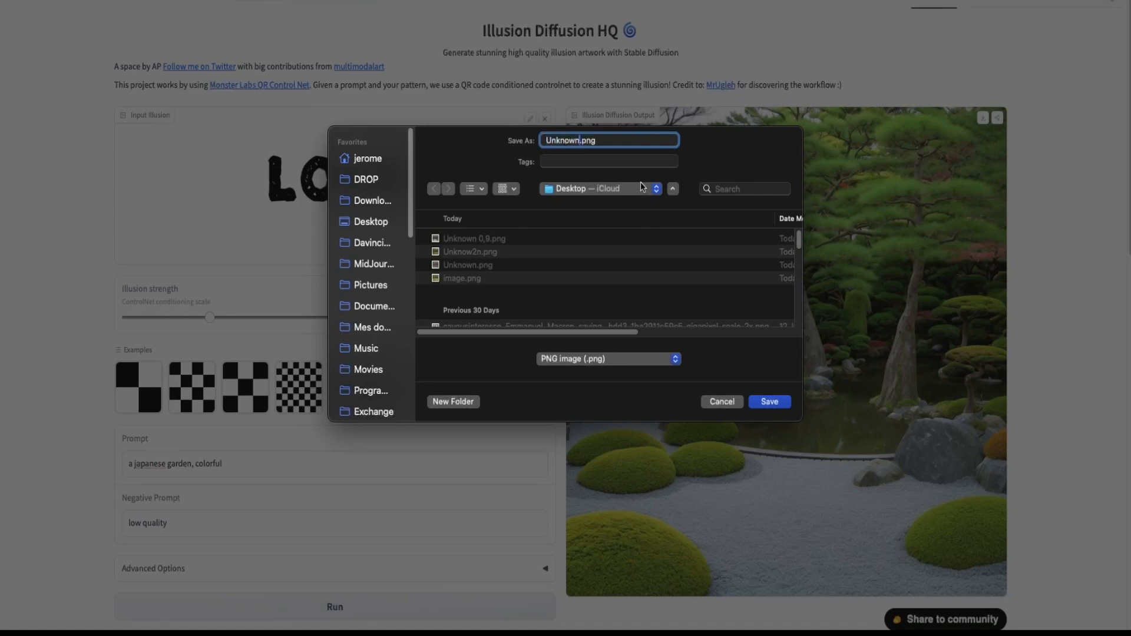
type("1")
key("Return")
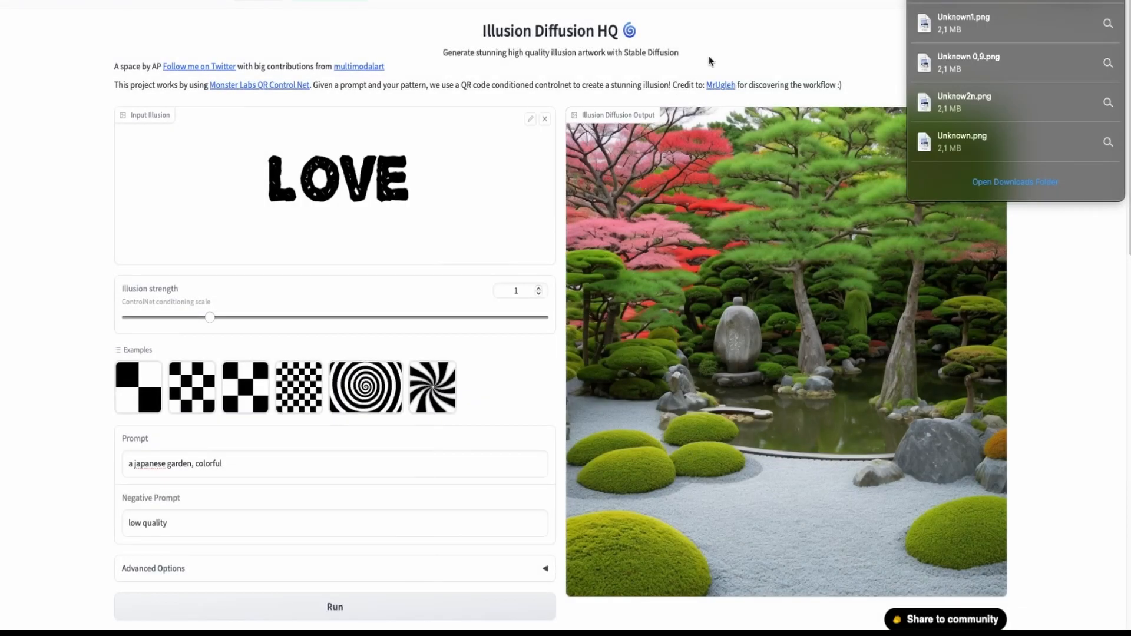
left_click(752, 36)
Set the illusion strength to 1,2 and generate the LOVE garden image again
left_click_drag(214, 318, 221, 320)
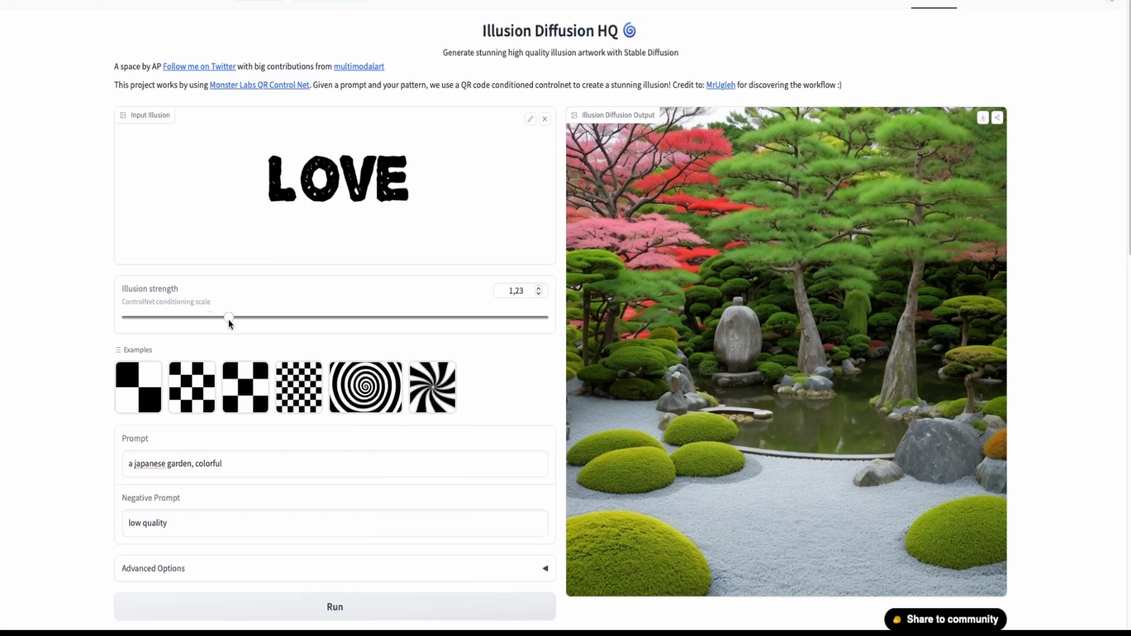
left_click_drag(229, 322, 227, 322)
left_click(334, 613)
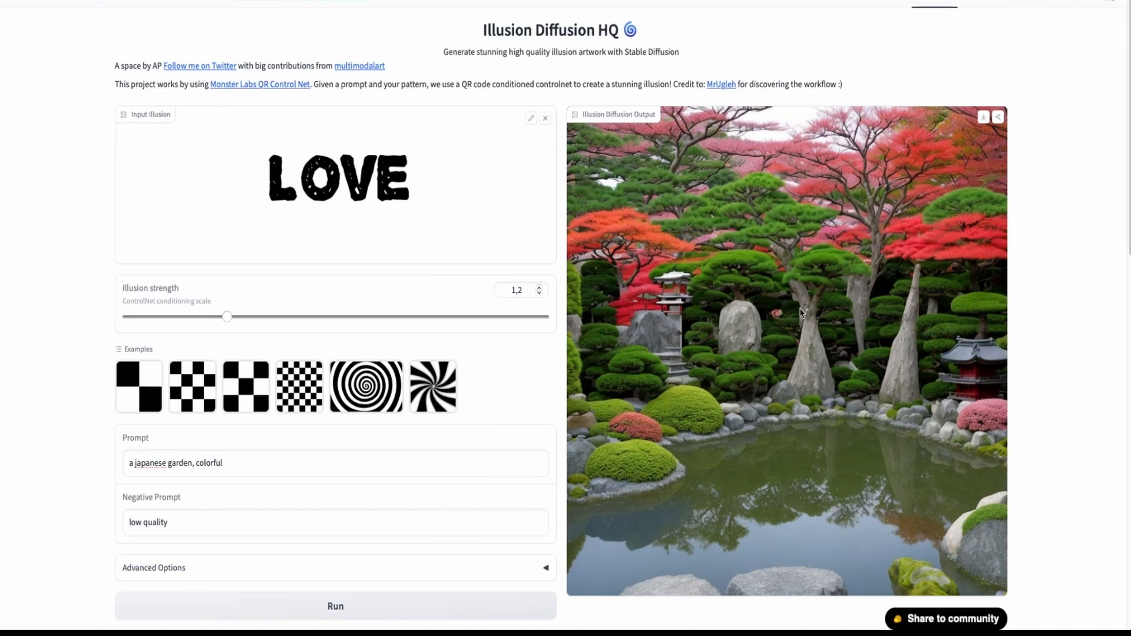
Save the generated output image as Unknown1.2.png on the Desktop
right_click(864, 256)
left_click(878, 297)
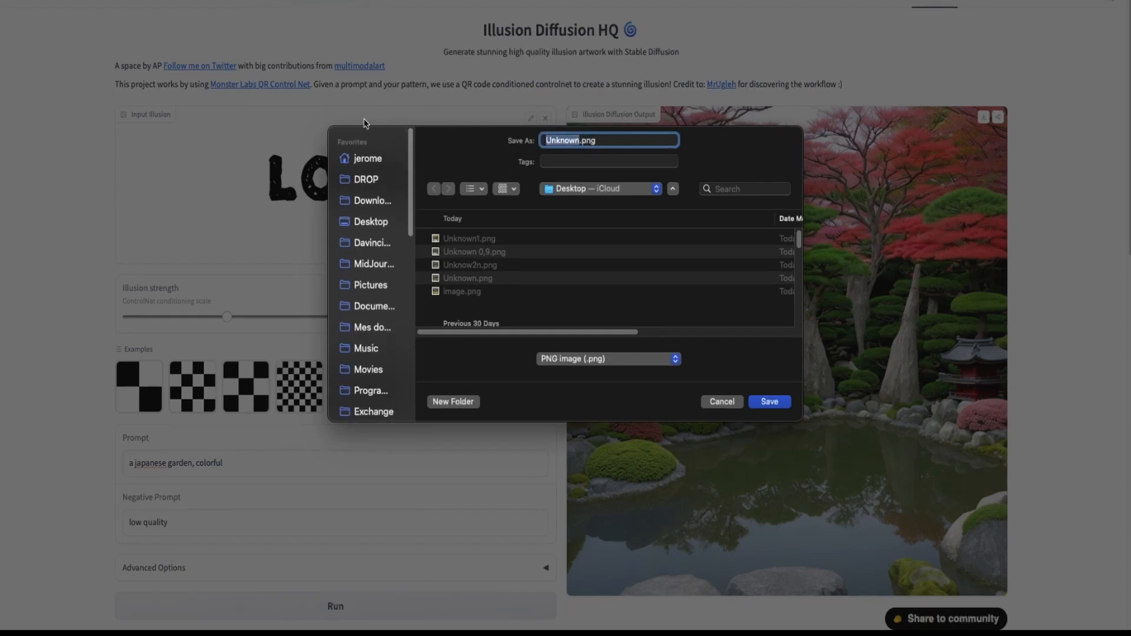
left_click(722, 403)
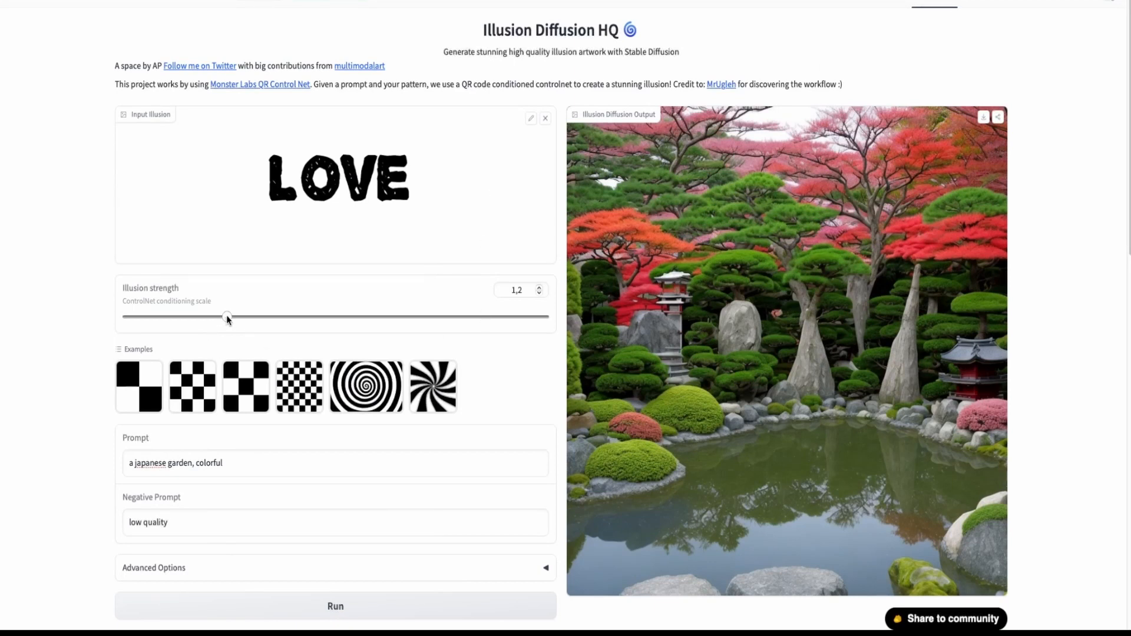
Set the illusion strength to 1,5 and generate another LOVE garden image
left_click_drag(239, 319, 252, 318)
left_click(331, 607)
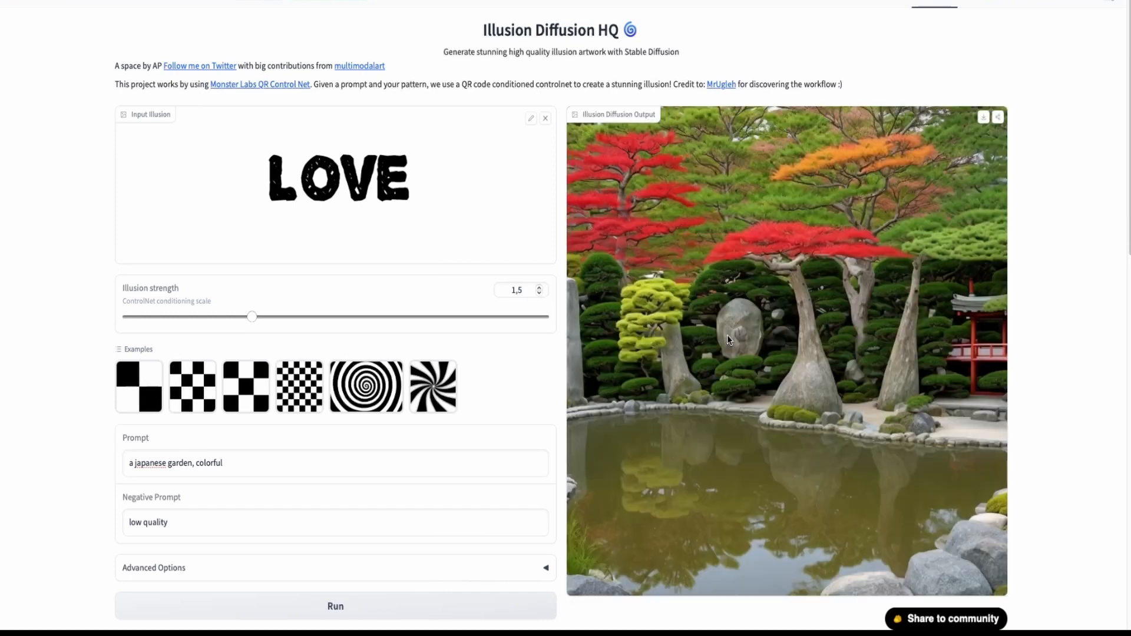
Save the new output image as Unknown1.5.png on the Desktop and dismiss the downloads list
right_click(816, 272)
left_click(818, 277)
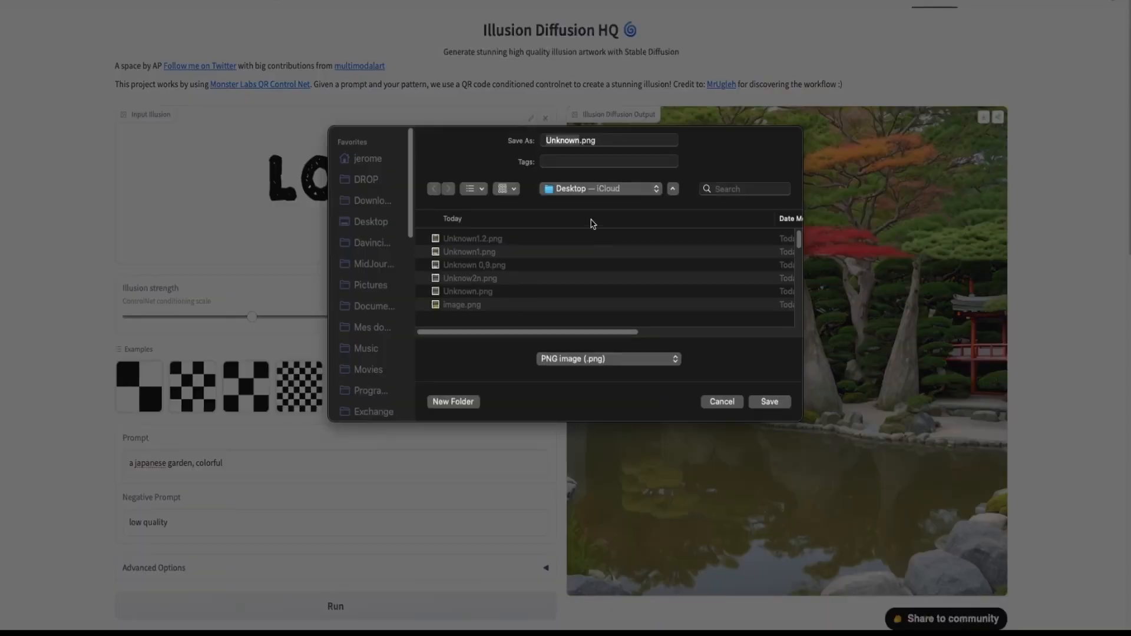
left_click(580, 141)
type("1")
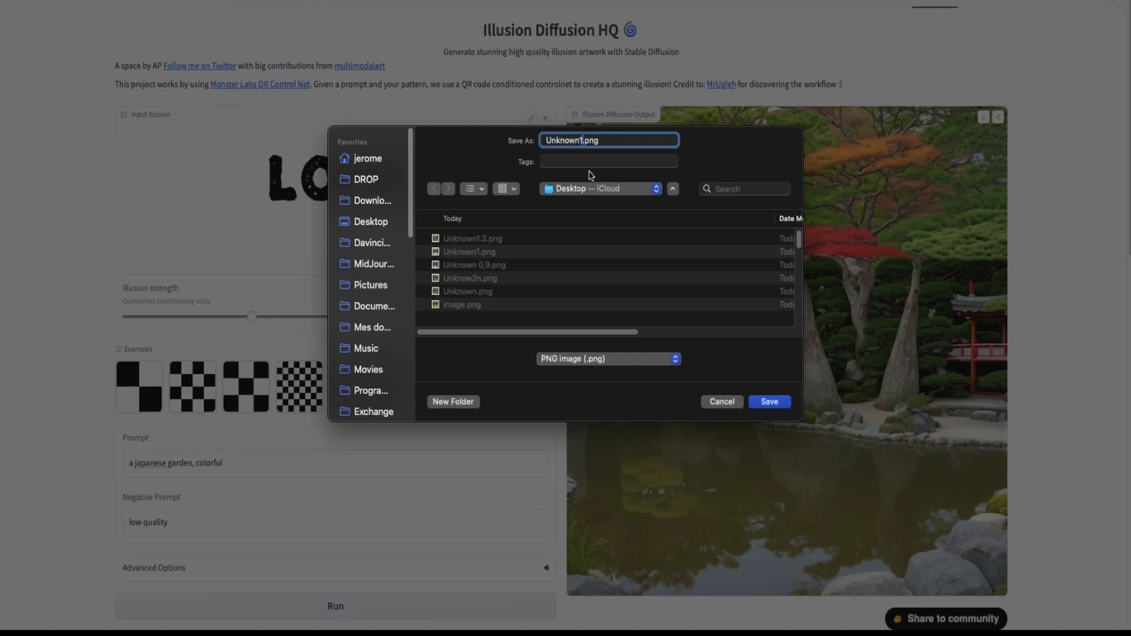
type(".6")
key("Return")
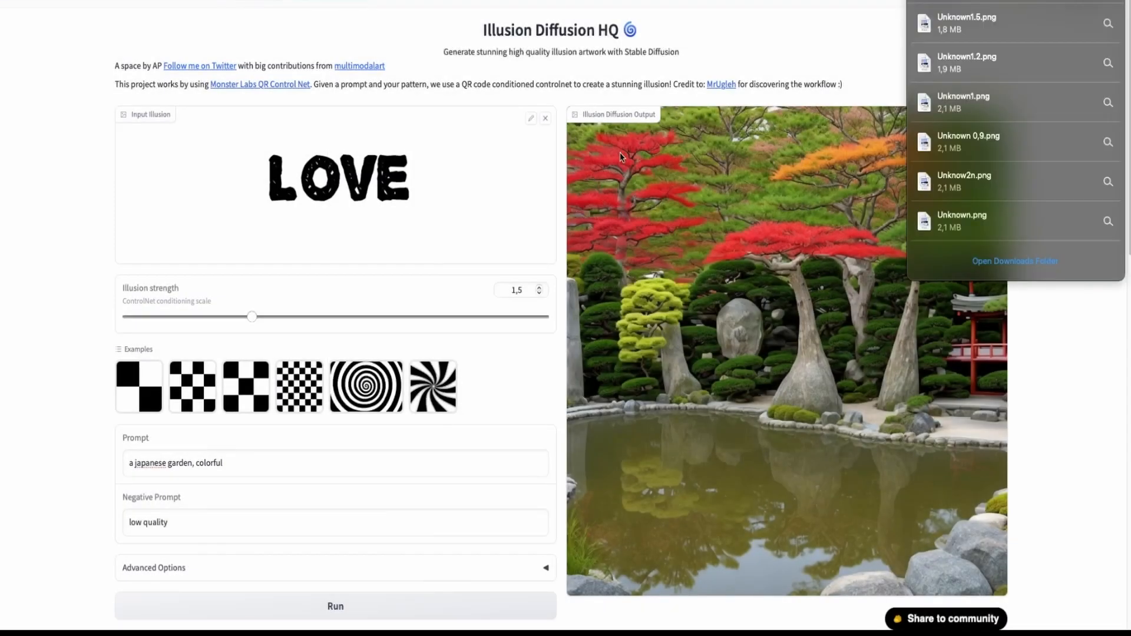
left_click(822, 13)
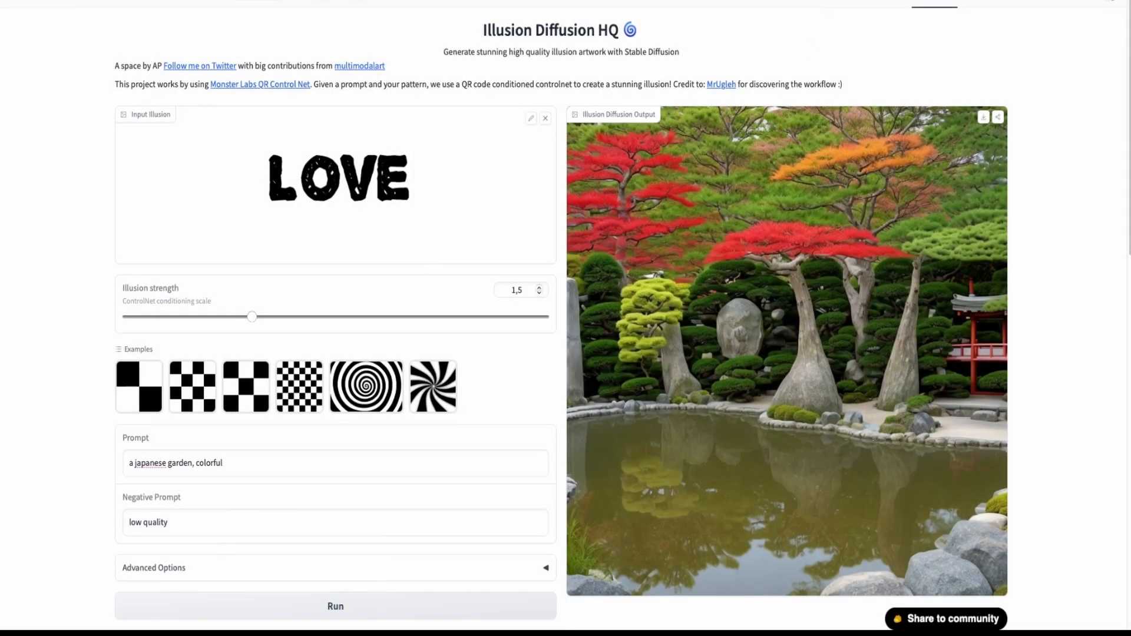